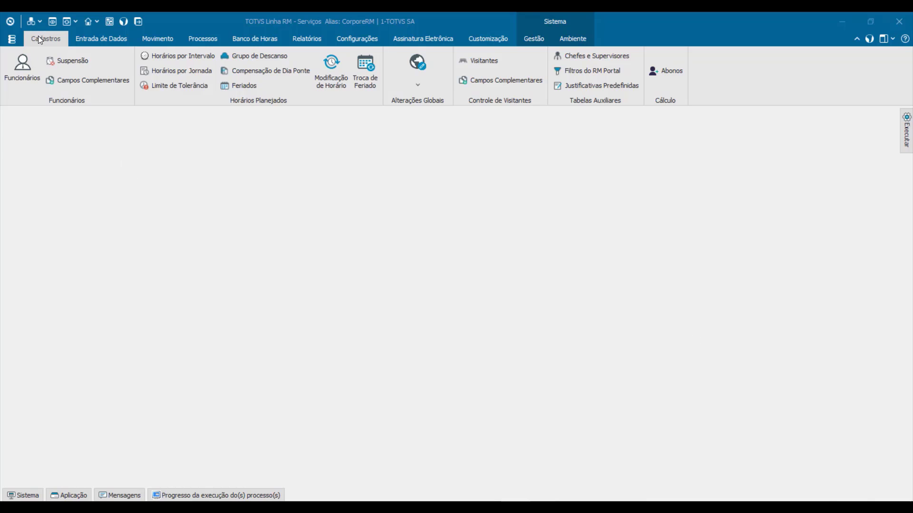
Create a new interval-based schedule with code 0021 and description "Horario Rigido"
{"action": "left_click", "coordinate": [159, 55]}
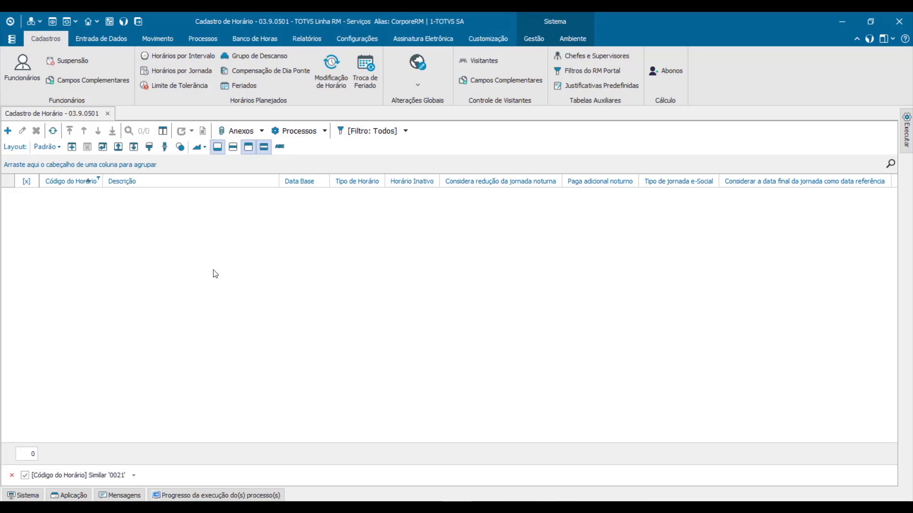
{"action": "left_click", "coordinate": [8, 137]}
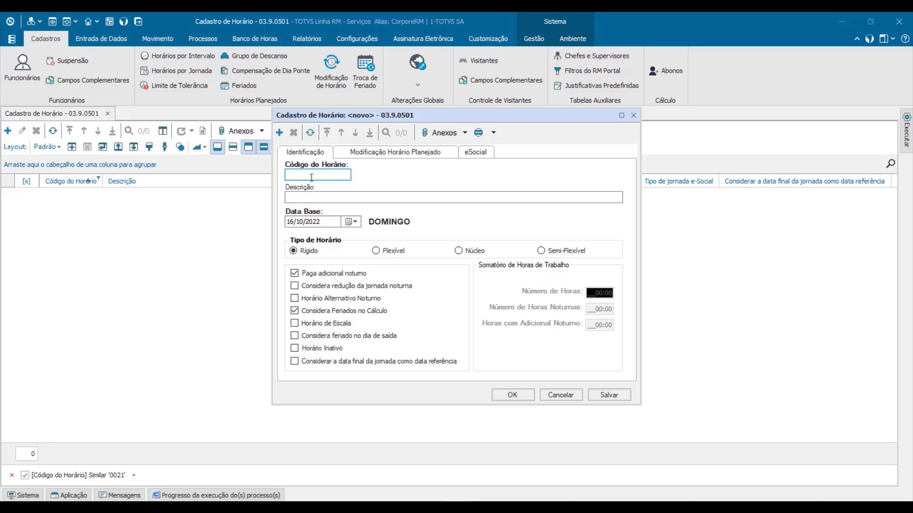
{"action": "type", "text": "0021"}
{"action": "left_click", "coordinate": [309, 198]}
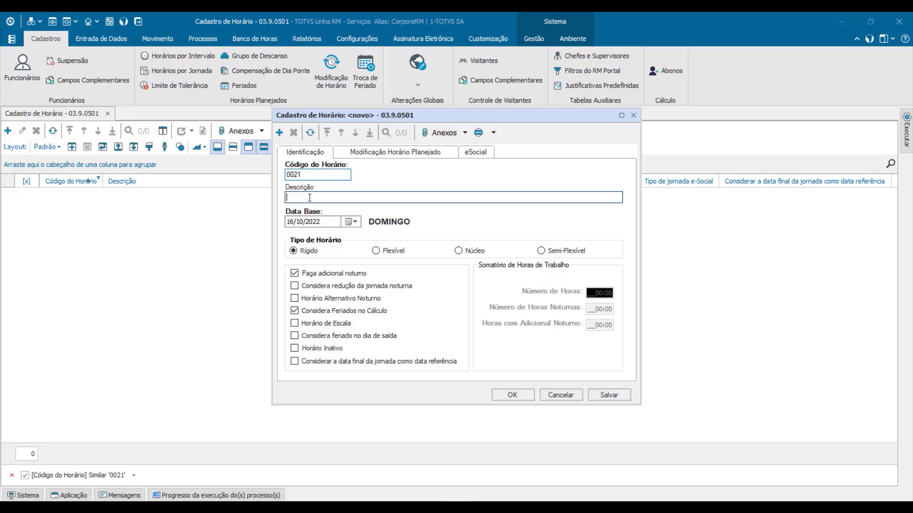
{"action": "type", "text": "Horario"}
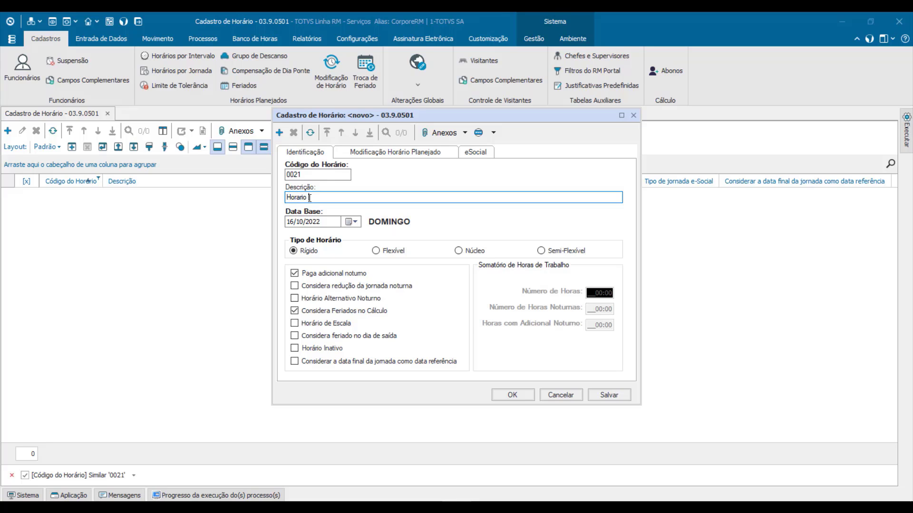
{"action": "type", "text": " Rigido"}
Set the schedule's base date to 10/10/2022, review its planned-change and eSocial settings, and save the record
{"action": "left_click", "coordinate": [352, 222]}
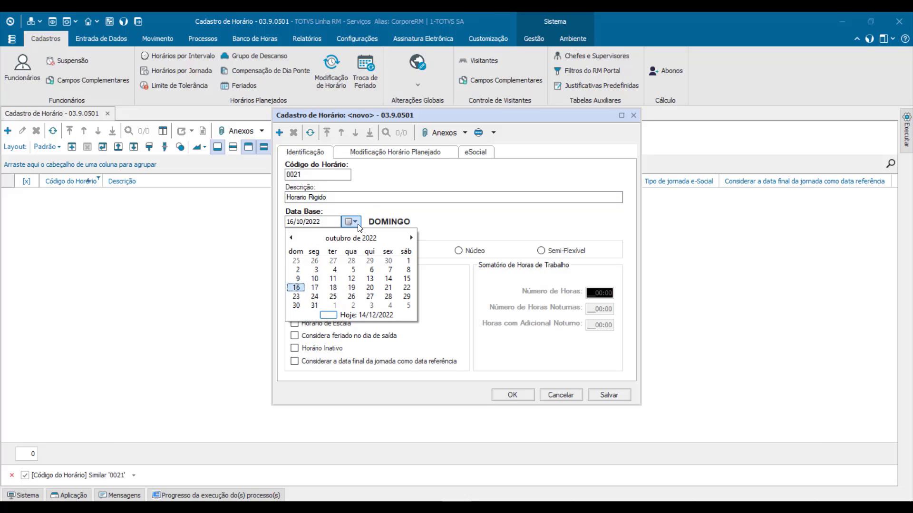
{"action": "left_click", "coordinate": [317, 281]}
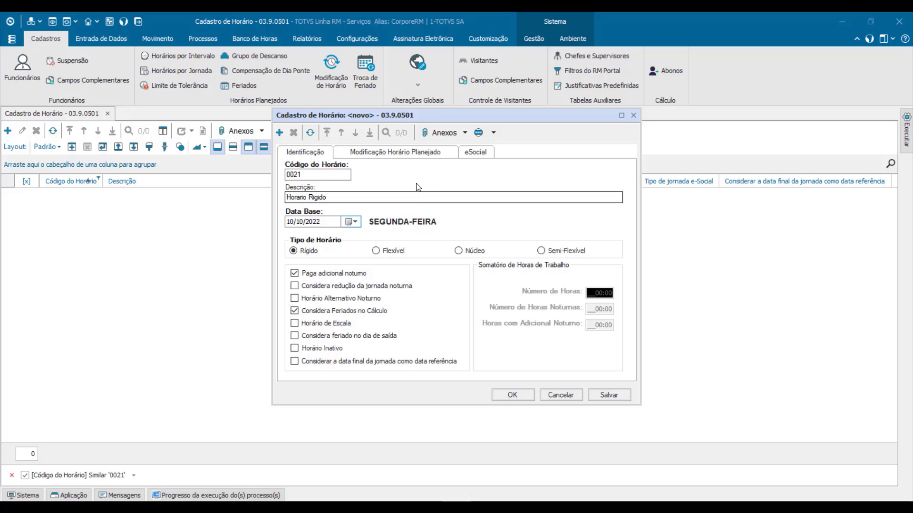
{"action": "left_click", "coordinate": [392, 157]}
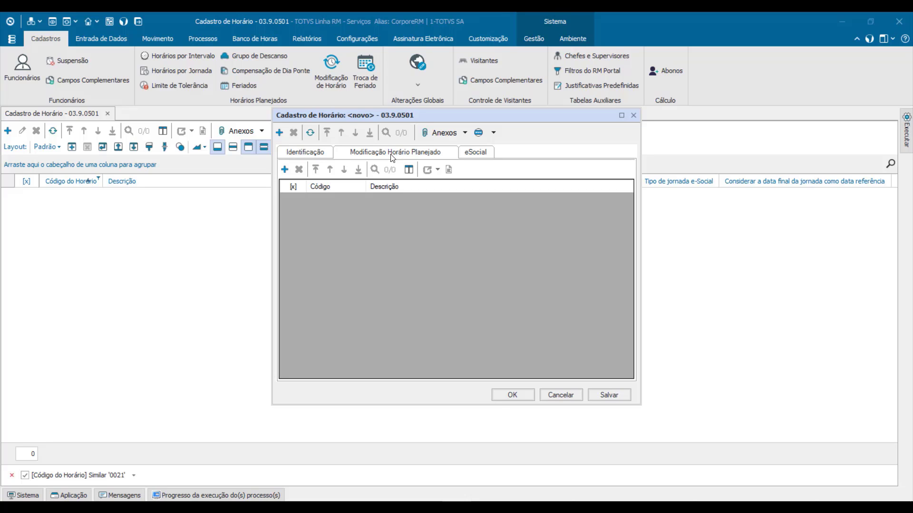
{"action": "left_click", "coordinate": [473, 157]}
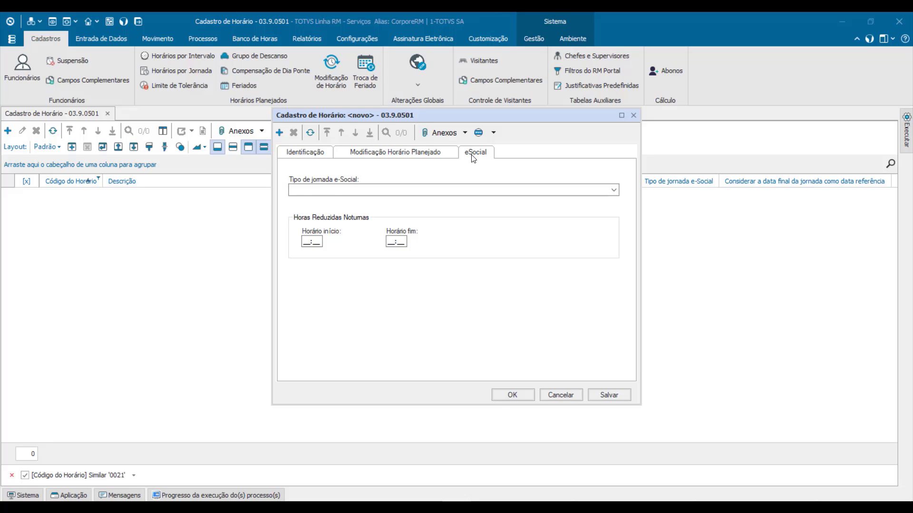
{"action": "left_click", "coordinate": [298, 153]}
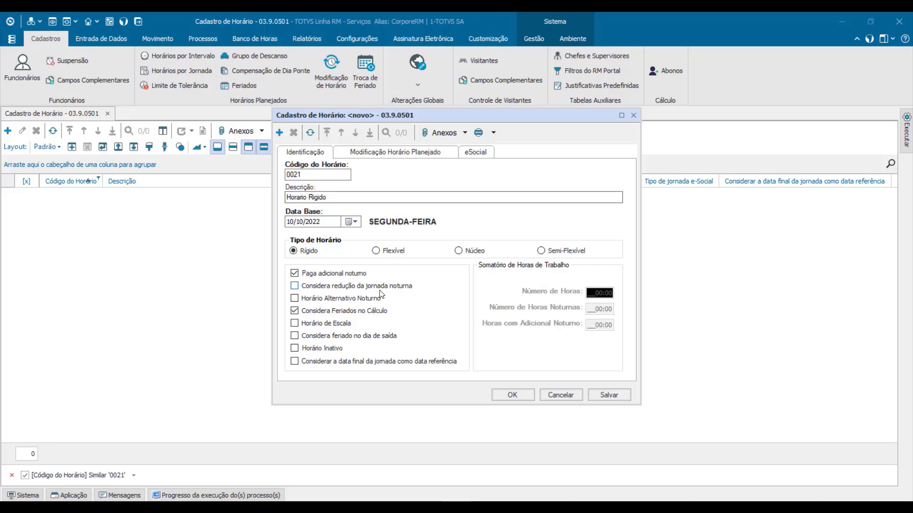
{"action": "left_click", "coordinate": [601, 393]}
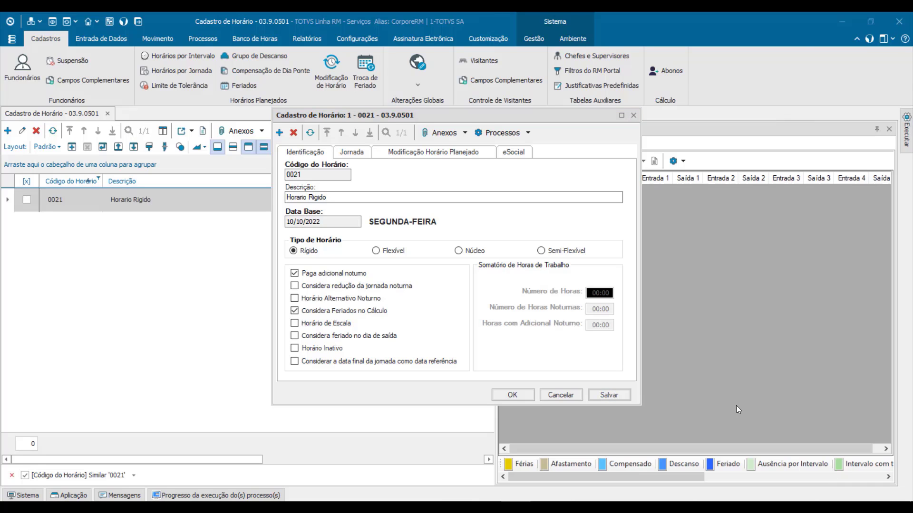
Start creating a planned shift for schedule 0021 with index 1, no letter and shift type Trabalho
{"action": "left_click", "coordinate": [352, 157]}
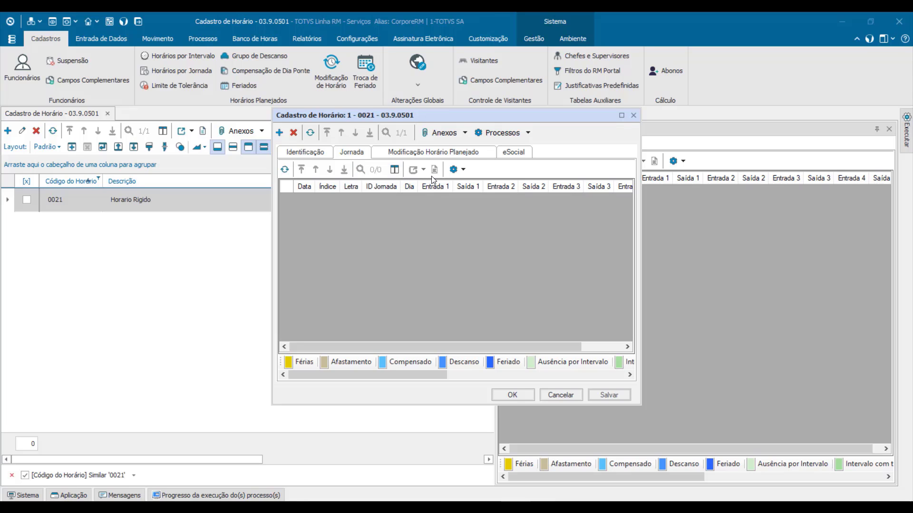
{"action": "left_click", "coordinate": [462, 170]}
{"action": "left_click", "coordinate": [476, 187]}
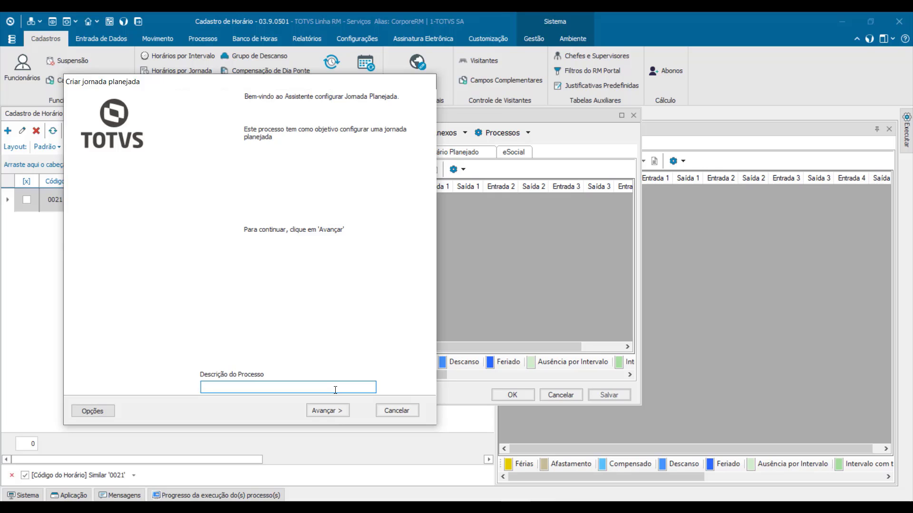
{"action": "left_click", "coordinate": [330, 411]}
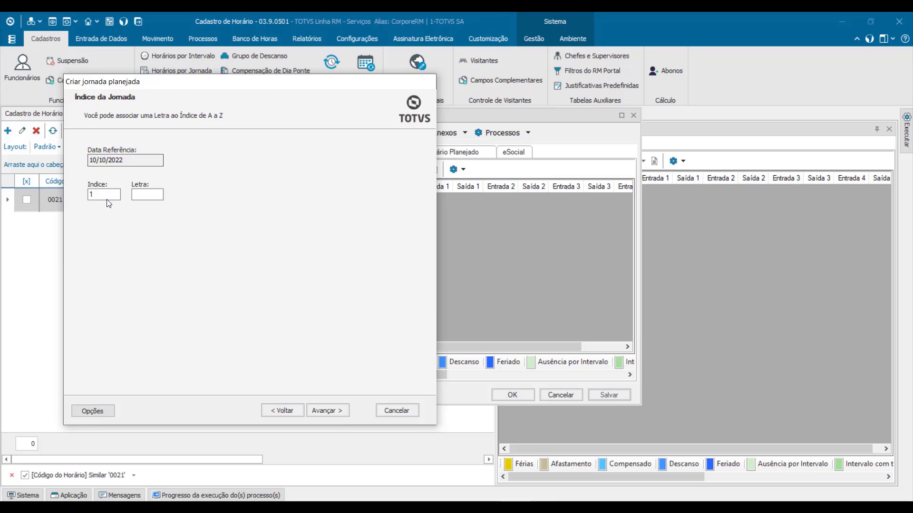
{"action": "left_click", "coordinate": [151, 194]}
{"action": "left_click", "coordinate": [339, 412]}
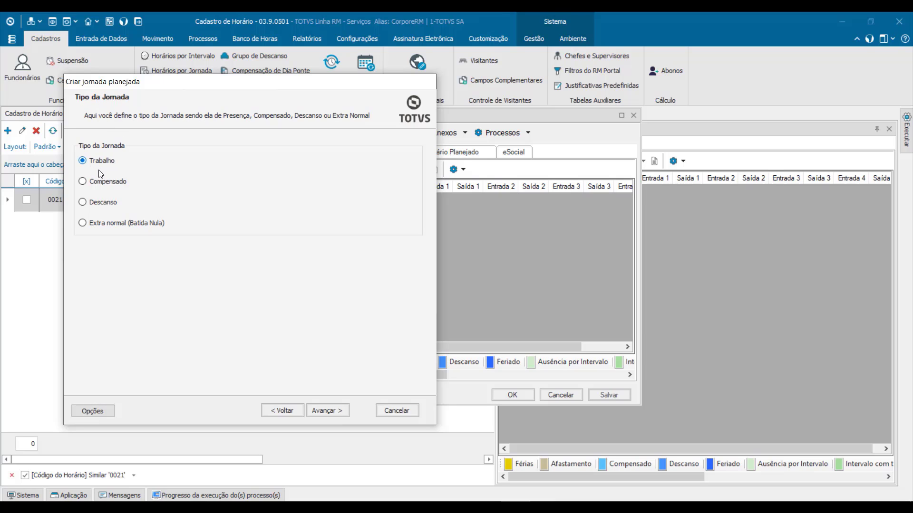
{"action": "left_click", "coordinate": [329, 409]}
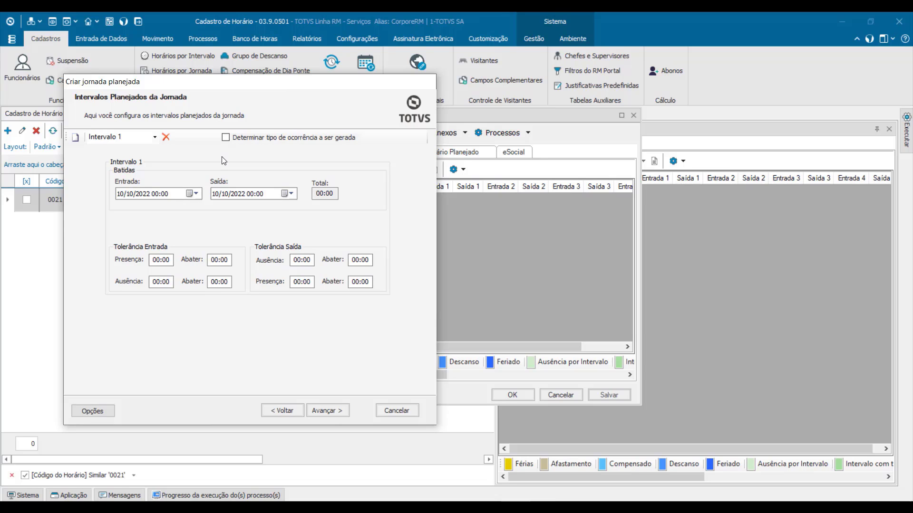
Set Intervalo 1 of the planned shift to enter at 08:00 and leave at 12:00 on 10/10/2022
{"action": "left_click", "coordinate": [154, 200]}
{"action": "left_click", "coordinate": [155, 195]}
{"action": "type", "text": "08"}
{"action": "key", "text": "Tab"}
{"action": "type", "text": "120"}
{"action": "key", "text": "Tab"}
Set the entry presence tolerance of Intervalo 1 to 00:05
{"action": "left_click", "coordinate": [161, 259]}
{"action": "key", "text": "BackSpace"}
{"action": "type", "text": "5"}
{"action": "key", "text": "Tab"}
{"action": "left_click", "coordinate": [163, 283]}
Add a second interval to the shift, entering at 13:00 and leaving at 17:00 on 10/10/2022
{"action": "left_click", "coordinate": [77, 138]}
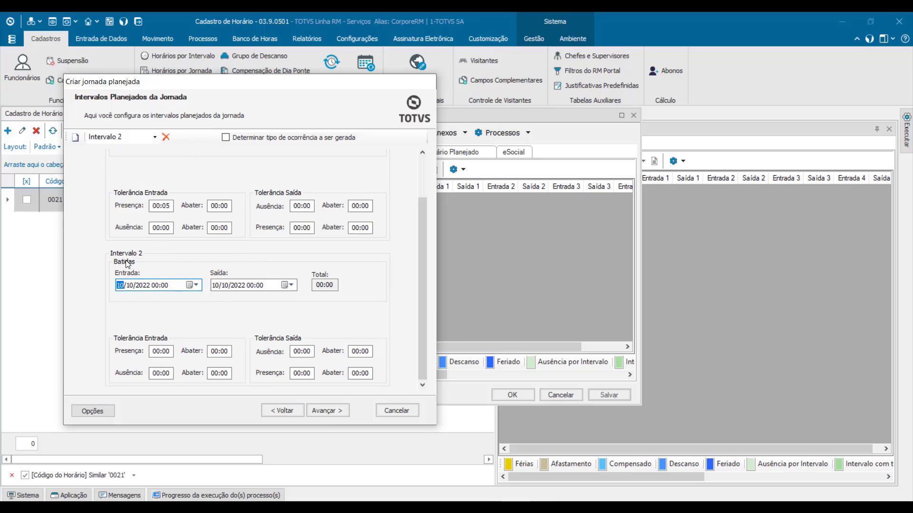
{"action": "left_click", "coordinate": [155, 287]}
{"action": "type", "text": "13"}
{"action": "left_click", "coordinate": [250, 289]}
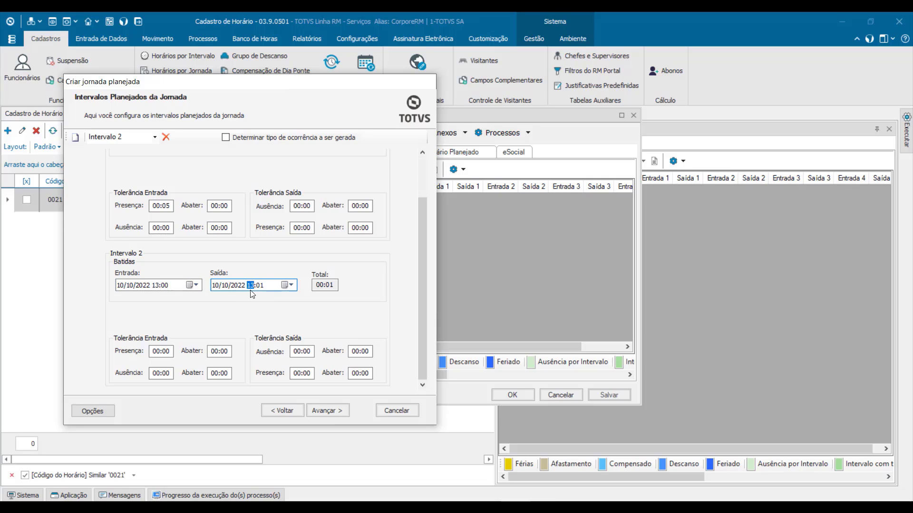
{"action": "type", "text": "17"}
{"action": "left_click", "coordinate": [260, 287]}
{"action": "type", "text": "0"}
{"action": "key", "text": "Tab"}
{"action": "scroll", "coordinate": [336, 282], "scroll_direction": "up", "scroll_amount": 2}
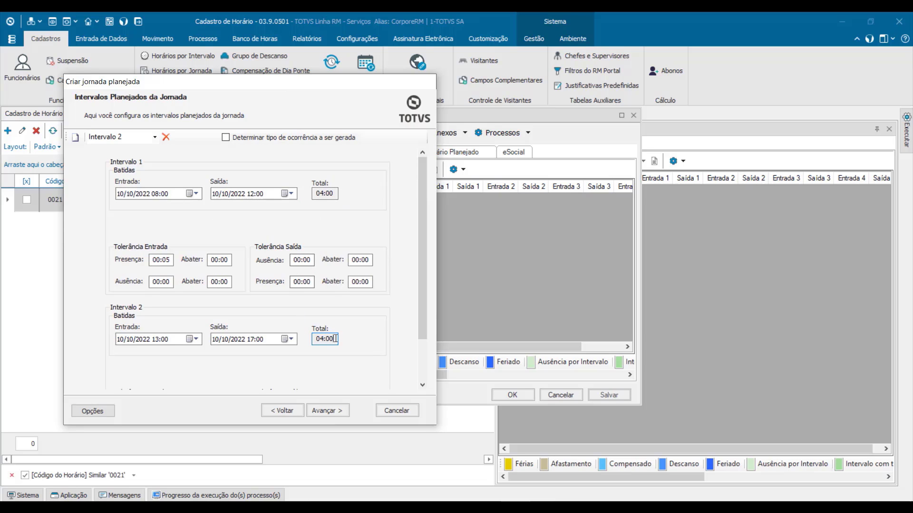
{"action": "scroll", "coordinate": [337, 339], "scroll_direction": "down", "scroll_amount": 2}
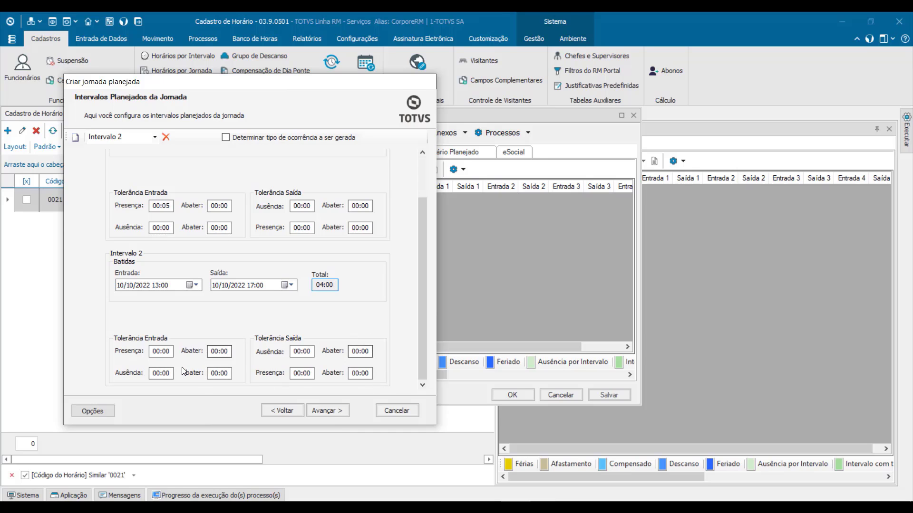
{"action": "scroll", "coordinate": [340, 344], "scroll_direction": "up", "scroll_amount": 2}
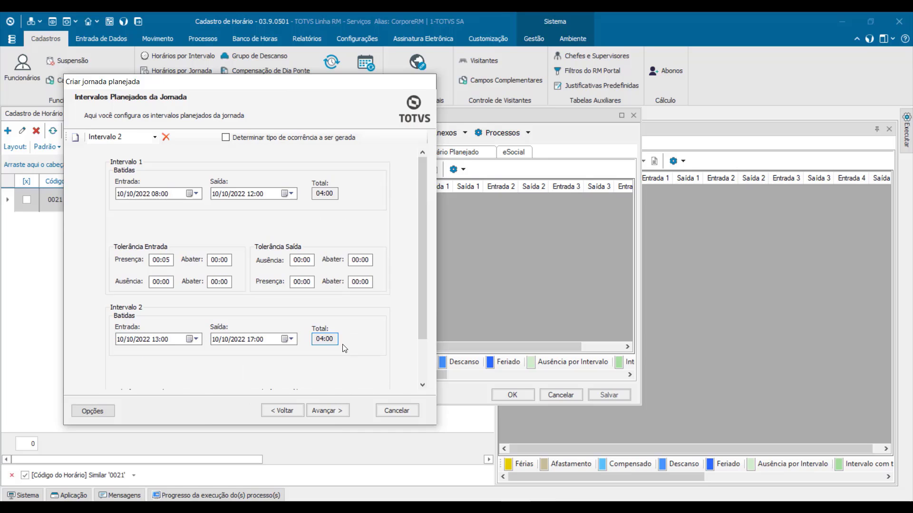
Replace the default planned absence interval with a new one from 12:00 to 13:00
{"action": "left_click", "coordinate": [330, 412]}
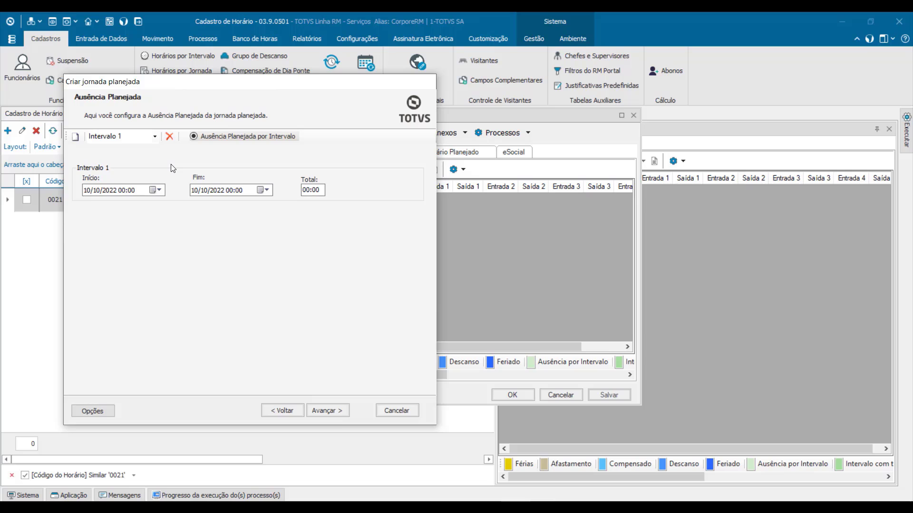
{"action": "left_click", "coordinate": [170, 137]}
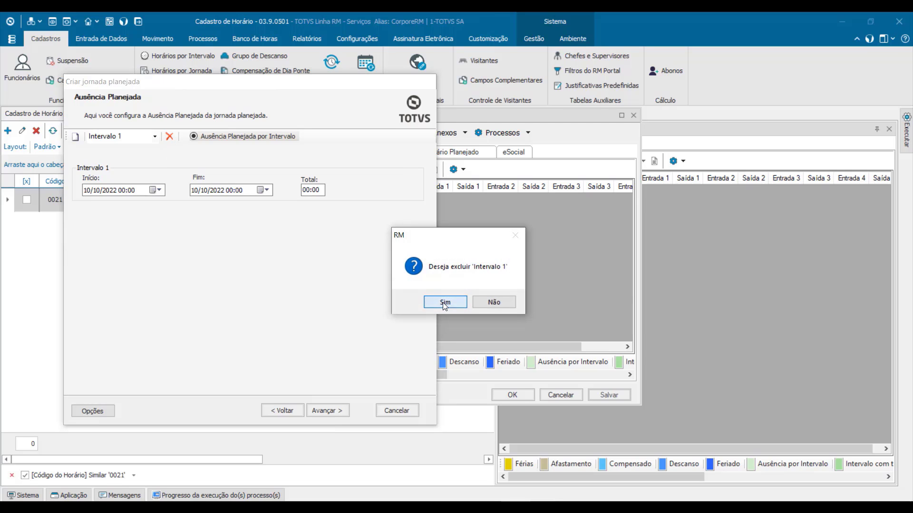
{"action": "left_click", "coordinate": [443, 303]}
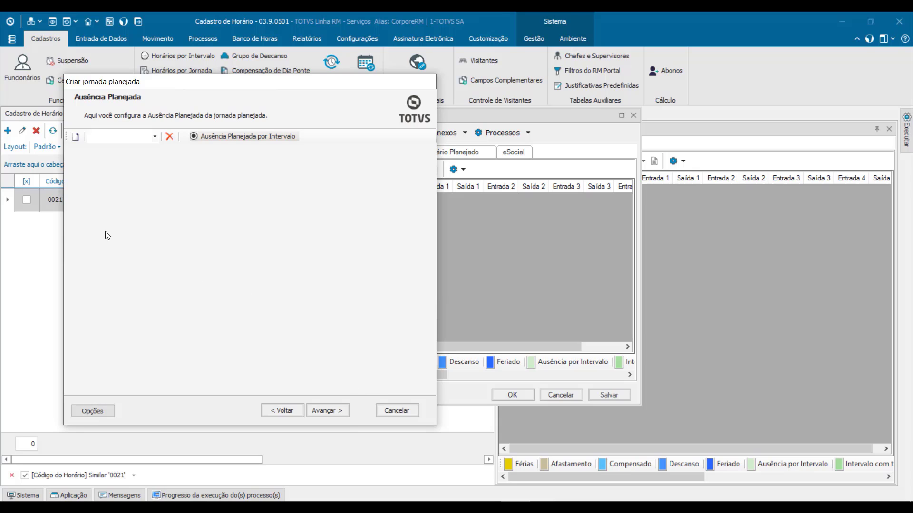
{"action": "left_click", "coordinate": [78, 140]}
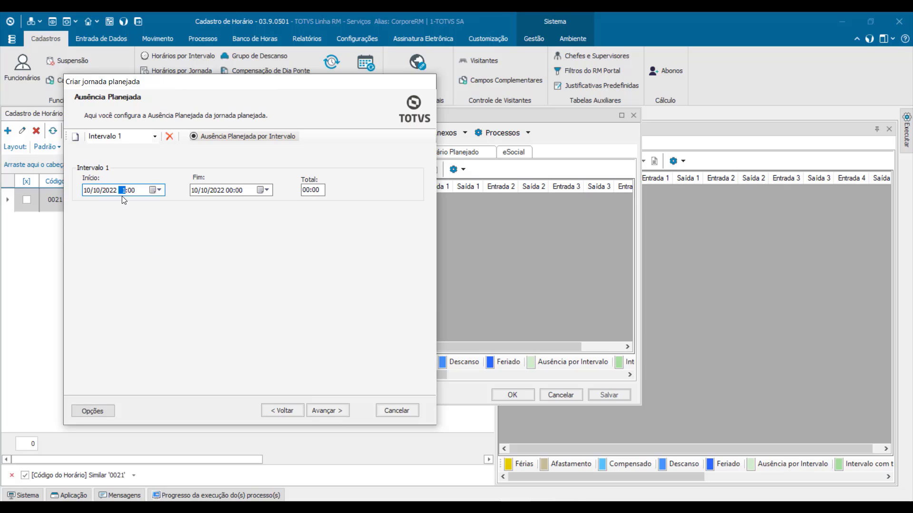
{"action": "type", "text": "2"}
{"action": "left_click", "coordinate": [226, 190]}
{"action": "type", "text": "13"}
{"action": "key", "text": "Tab"}
Review the Falta value and the intervals in the shift summary, and execute the planned shift creation
{"action": "left_click", "coordinate": [327, 411]}
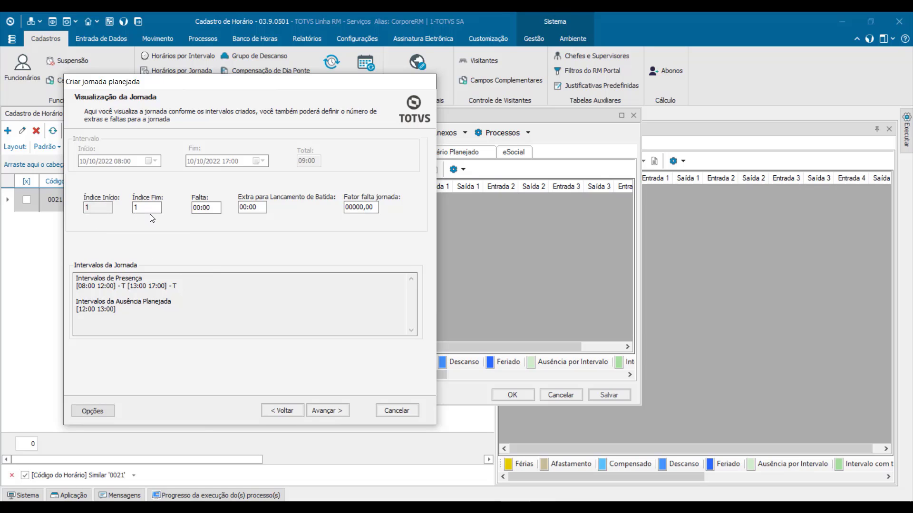
{"action": "left_click", "coordinate": [199, 208]}
{"action": "left_click_drag", "start_coordinate": [214, 207], "coordinate": [190, 207]}
{"action": "left_click", "coordinate": [214, 207]}
{"action": "left_click_drag", "start_coordinate": [214, 207], "coordinate": [191, 209]}
{"action": "key", "text": "Tab"}
{"action": "left_click", "coordinate": [90, 287]}
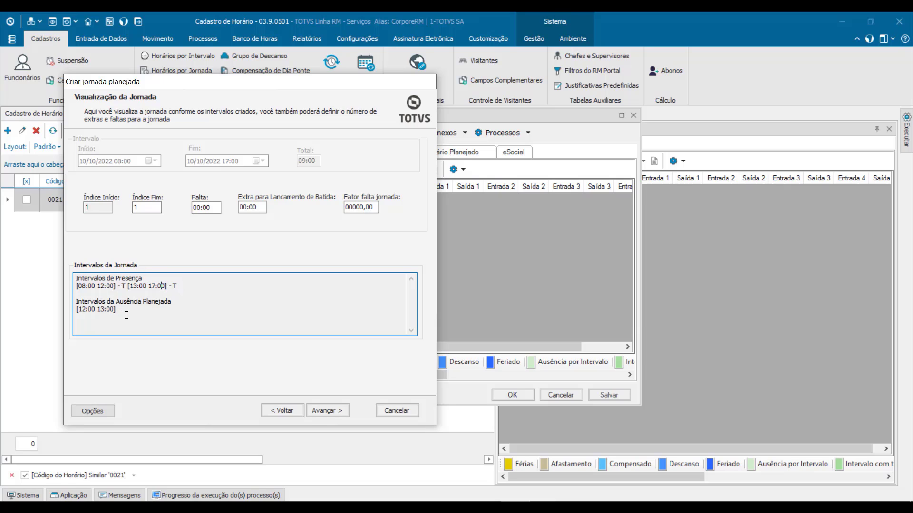
{"action": "left_click", "coordinate": [328, 412]}
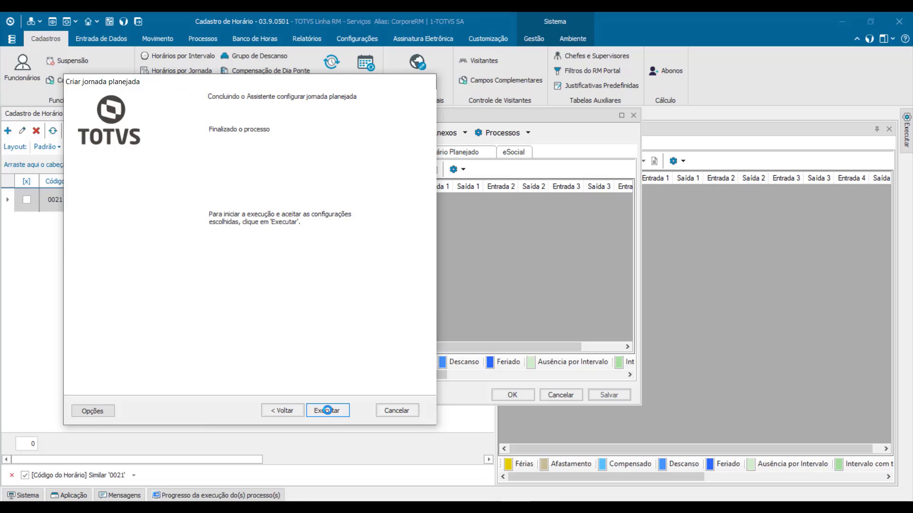
{"action": "left_click", "coordinate": [327, 409]}
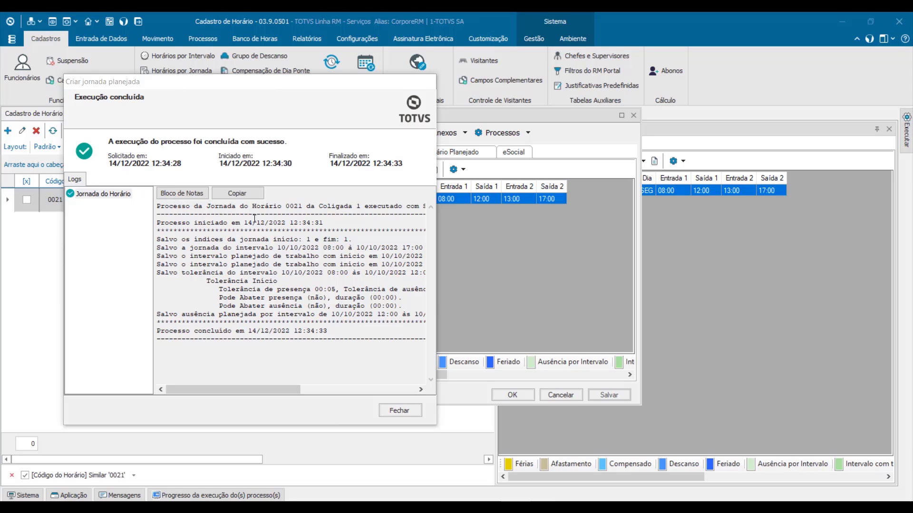
View the shift creation log in Notepad, and close the log and the completed wizard
{"action": "left_click", "coordinate": [192, 195]}
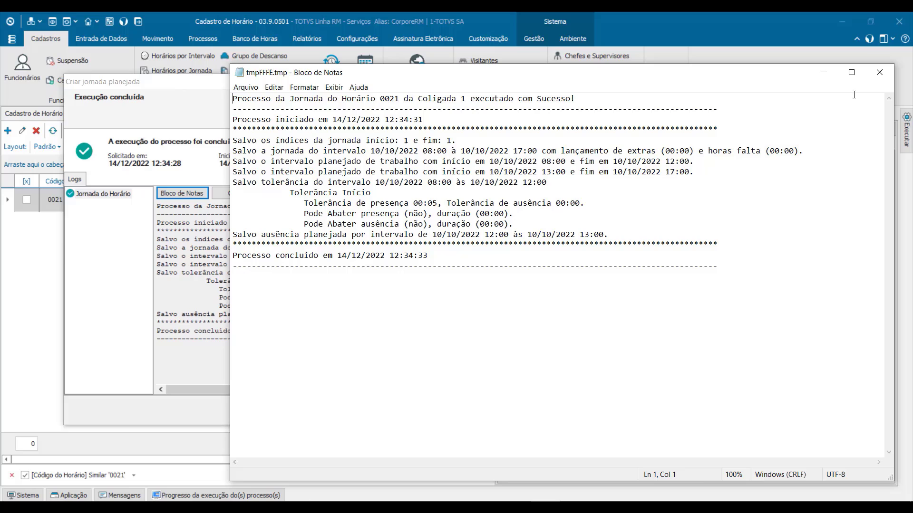
{"action": "left_click", "coordinate": [879, 73]}
{"action": "left_click", "coordinate": [454, 409]}
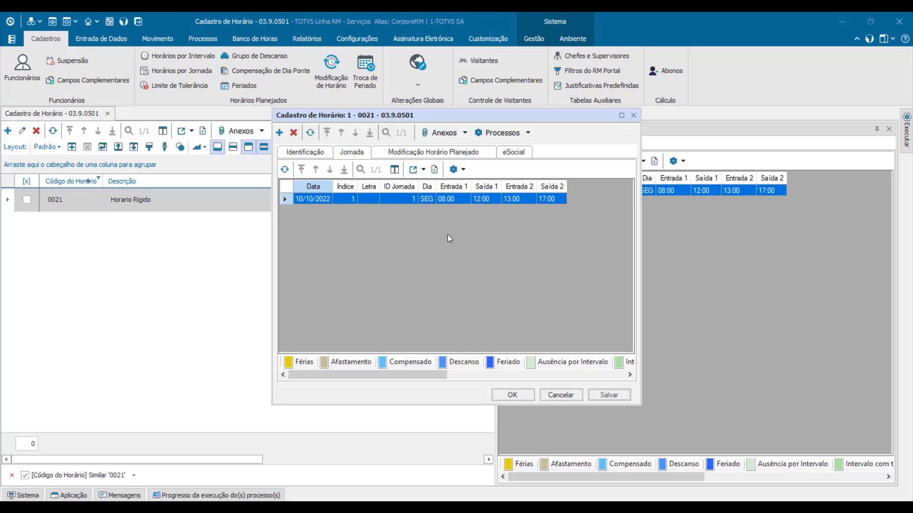
{"action": "left_click", "coordinate": [456, 169]}
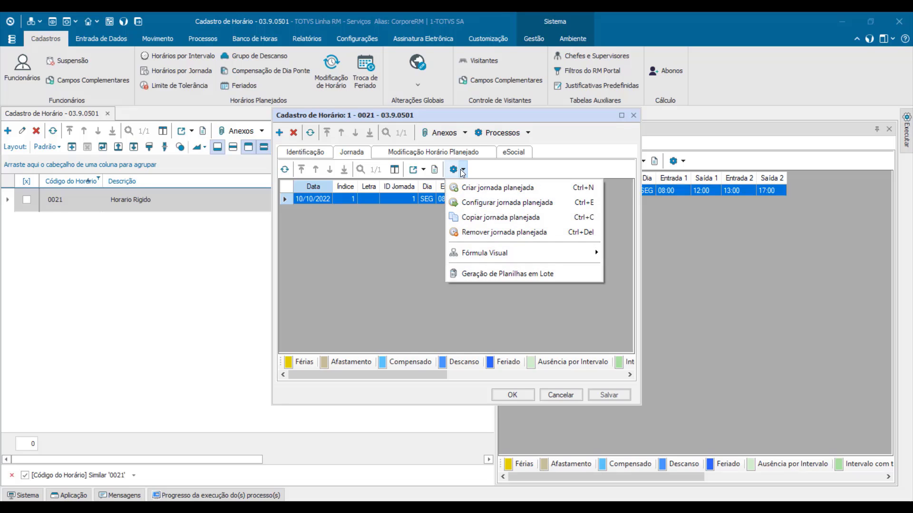
{"action": "left_click", "coordinate": [477, 168]}
{"action": "left_click", "coordinate": [464, 169]}
{"action": "left_click", "coordinate": [417, 231]}
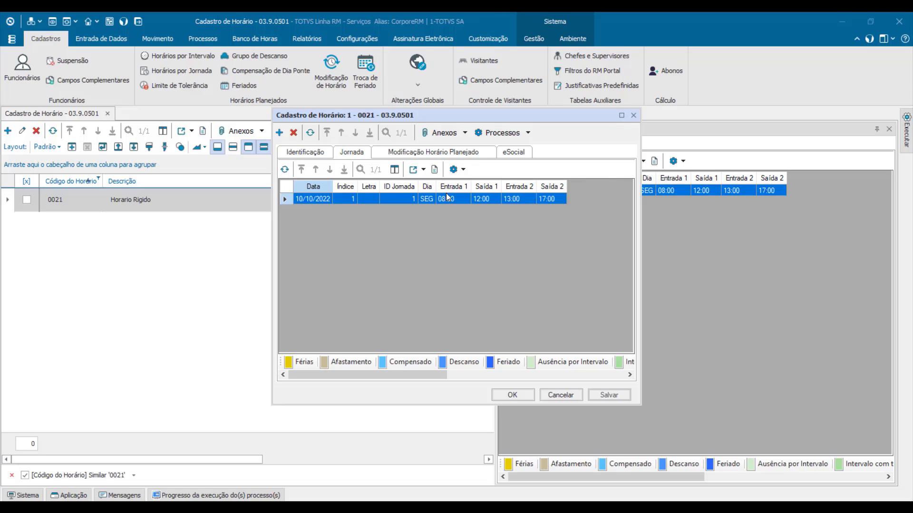
Copy the 10/10/2022 planned shift to the next date and refresh the shift list
{"action": "left_click", "coordinate": [464, 170]}
{"action": "left_click", "coordinate": [471, 218]}
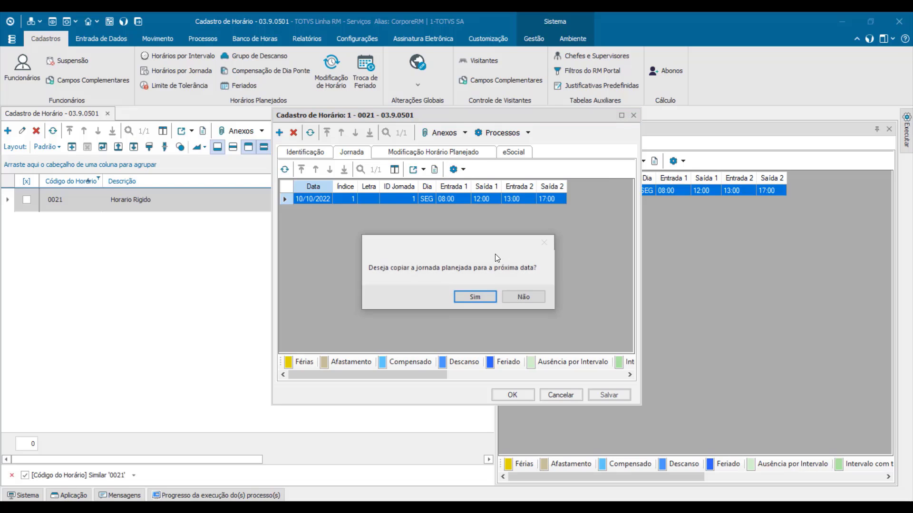
{"action": "left_click", "coordinate": [474, 299]}
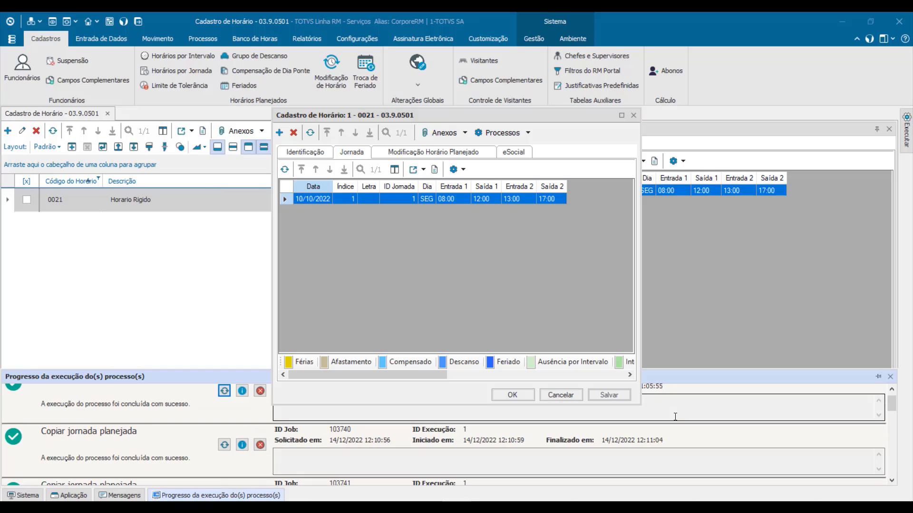
{"action": "left_click", "coordinate": [287, 170]}
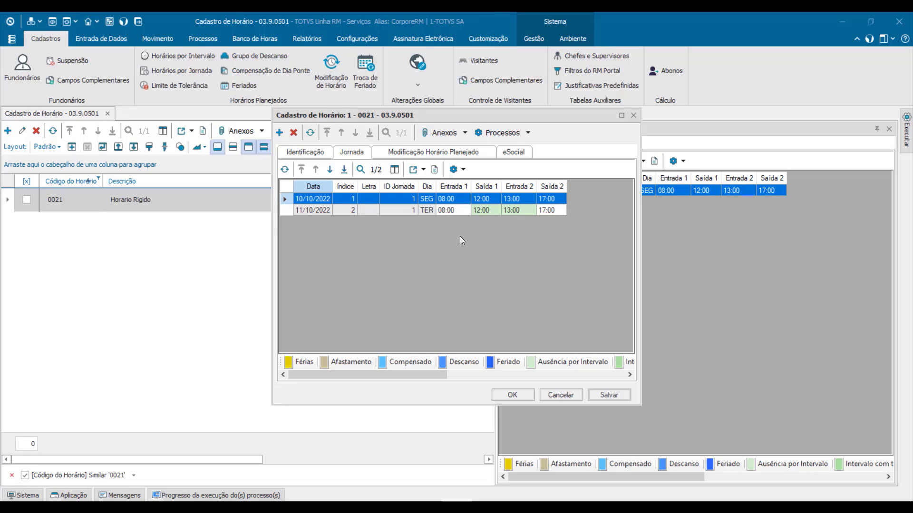
Copy the 10/10/2022 planned shift to the next free date, 12/10/2022, and refresh the shift list
{"action": "left_click", "coordinate": [464, 170]}
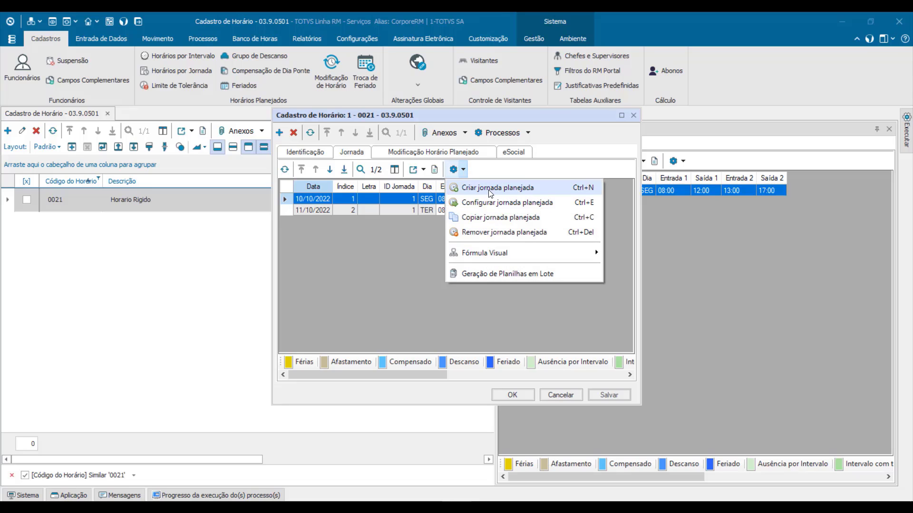
{"action": "left_click", "coordinate": [432, 214]}
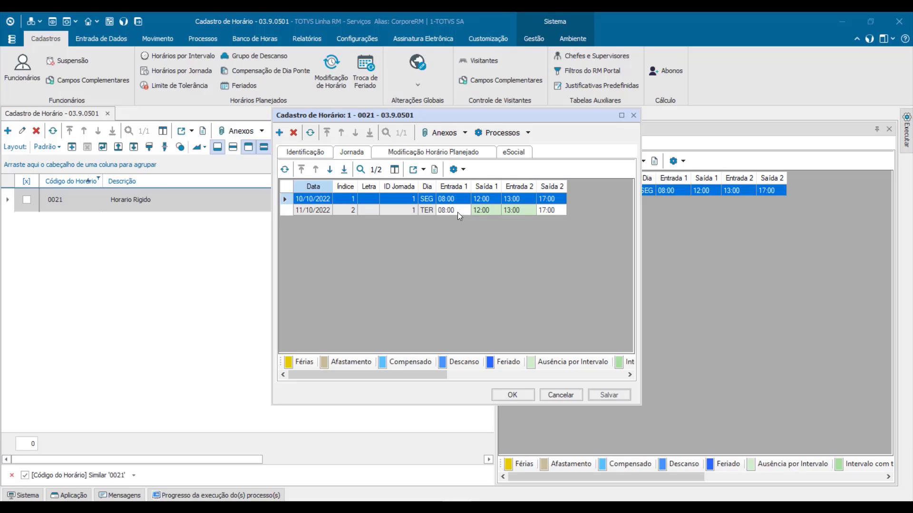
{"action": "left_click", "coordinate": [463, 170]}
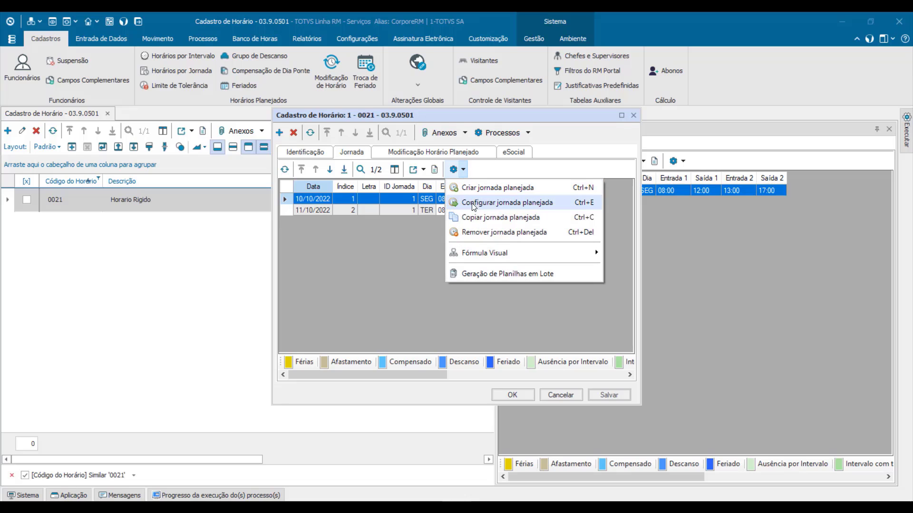
{"action": "left_click", "coordinate": [475, 222]}
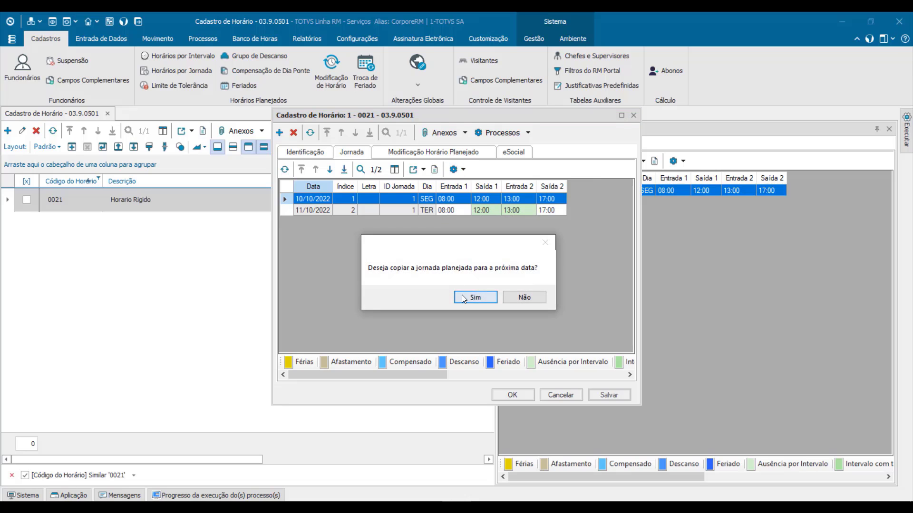
{"action": "left_click", "coordinate": [462, 296]}
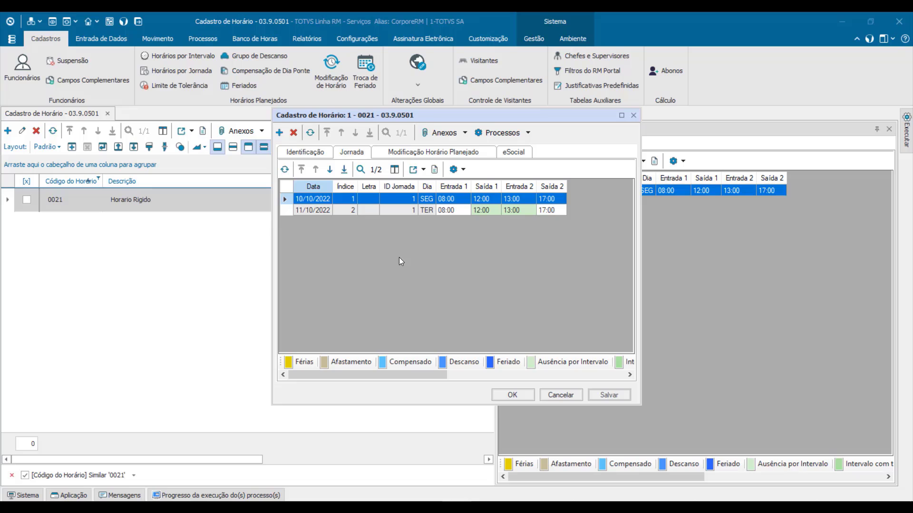
{"action": "left_click", "coordinate": [285, 170]}
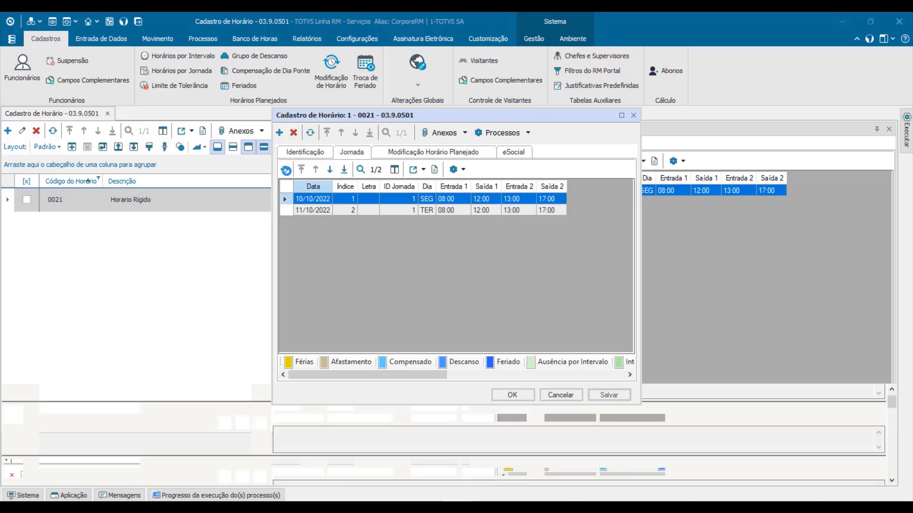
{"action": "left_click", "coordinate": [285, 170]}
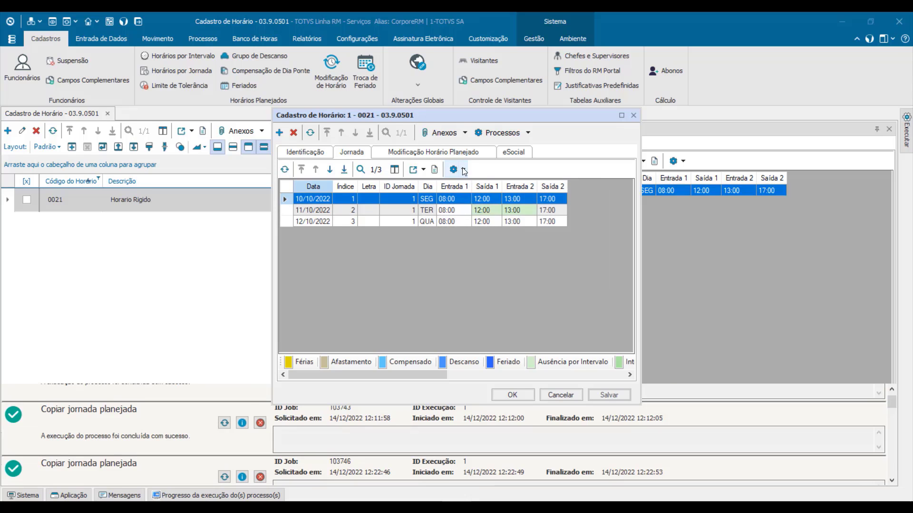
Copy the planned shift once more to cover Thursday 13/10/2022, and refresh the shift list
{"action": "left_click", "coordinate": [463, 169]}
{"action": "left_click", "coordinate": [464, 170]}
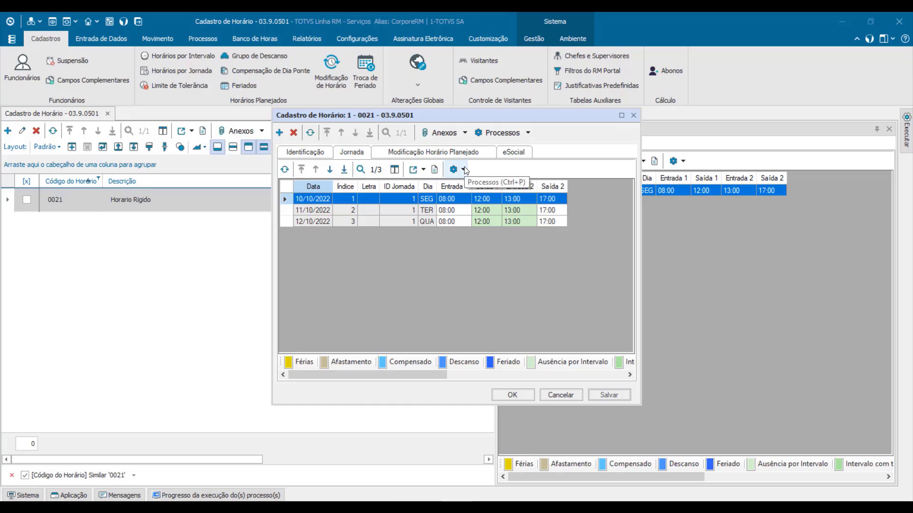
{"action": "left_click", "coordinate": [464, 169]}
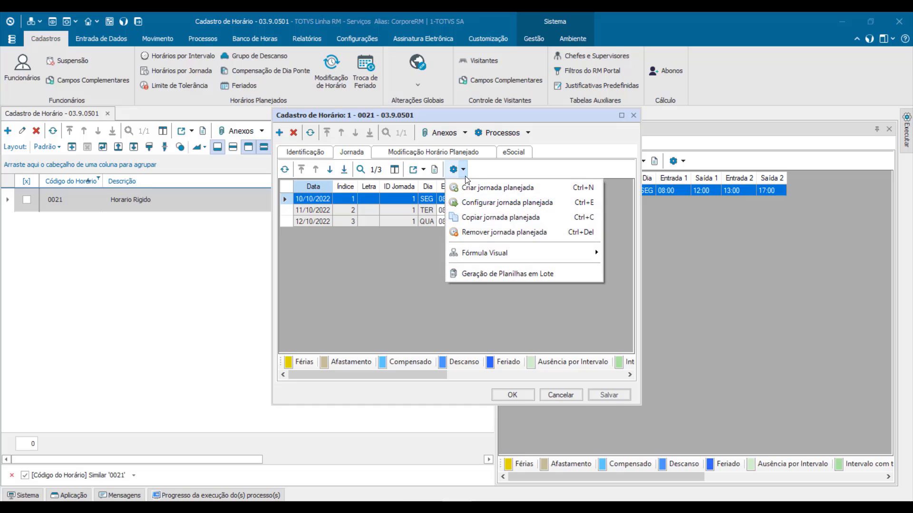
{"action": "left_click", "coordinate": [472, 219]}
{"action": "left_click", "coordinate": [456, 298]}
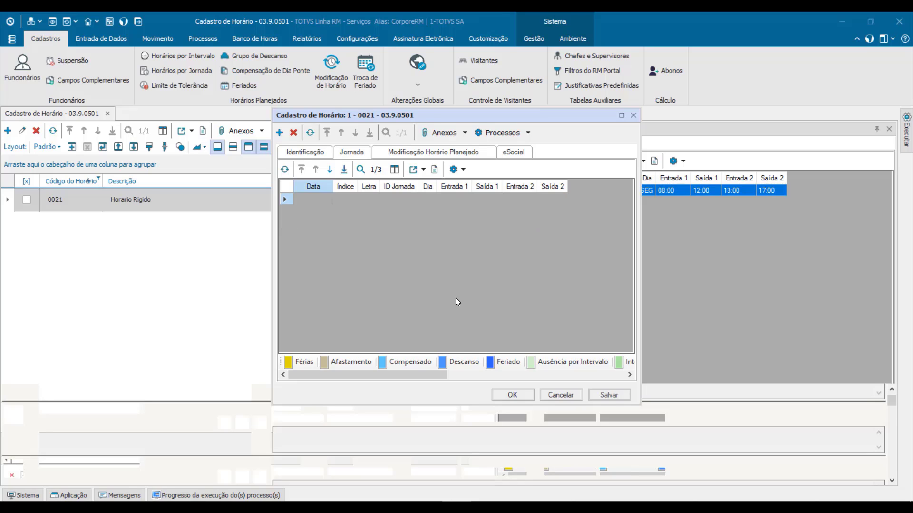
{"action": "left_click", "coordinate": [285, 170]}
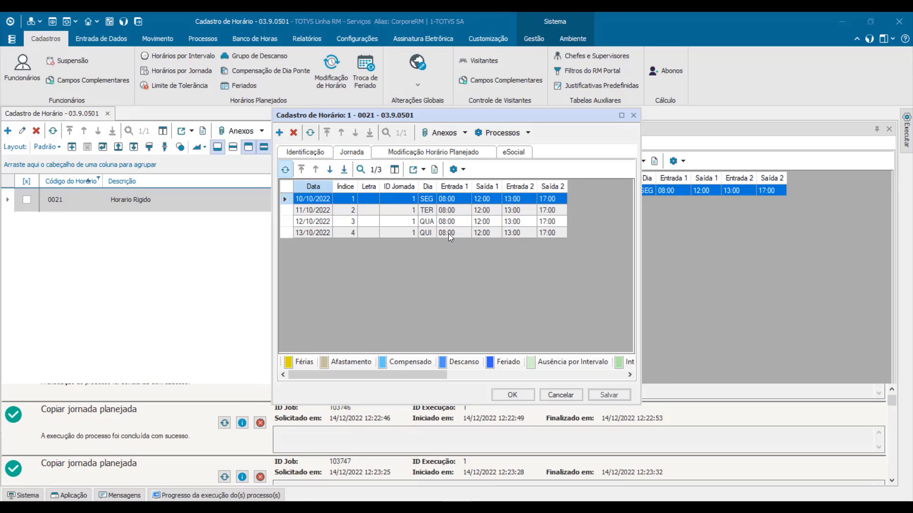
Copy the planned shift to Friday 14/10/2022 and refresh the shift list
{"action": "left_click", "coordinate": [464, 170]}
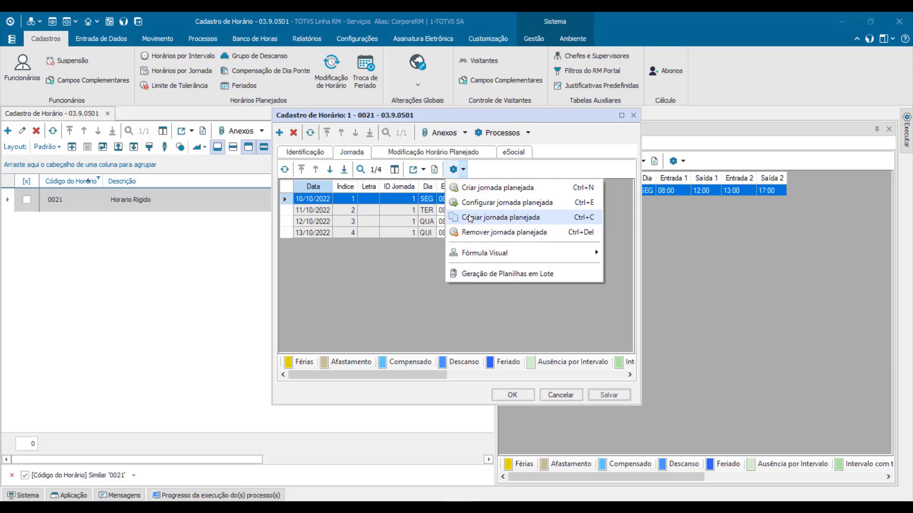
{"action": "left_click", "coordinate": [494, 218]}
{"action": "left_click", "coordinate": [474, 298]}
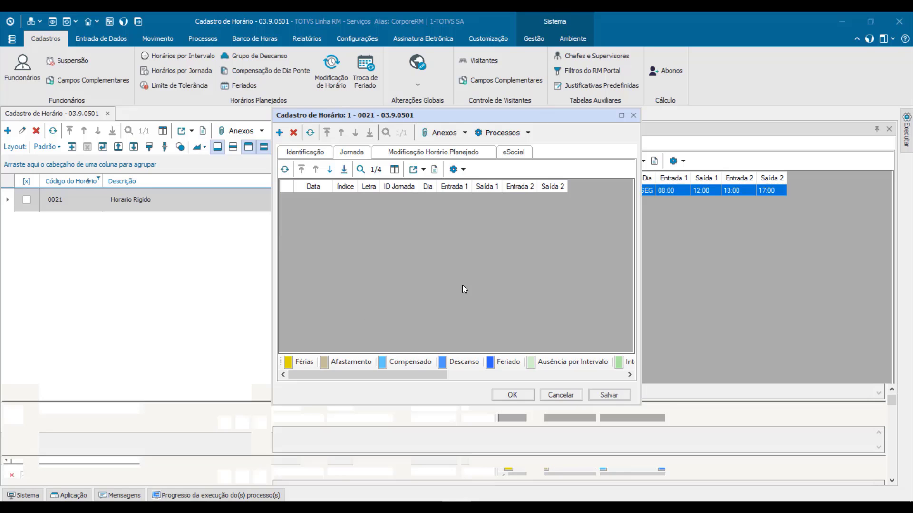
{"action": "left_click", "coordinate": [285, 170]}
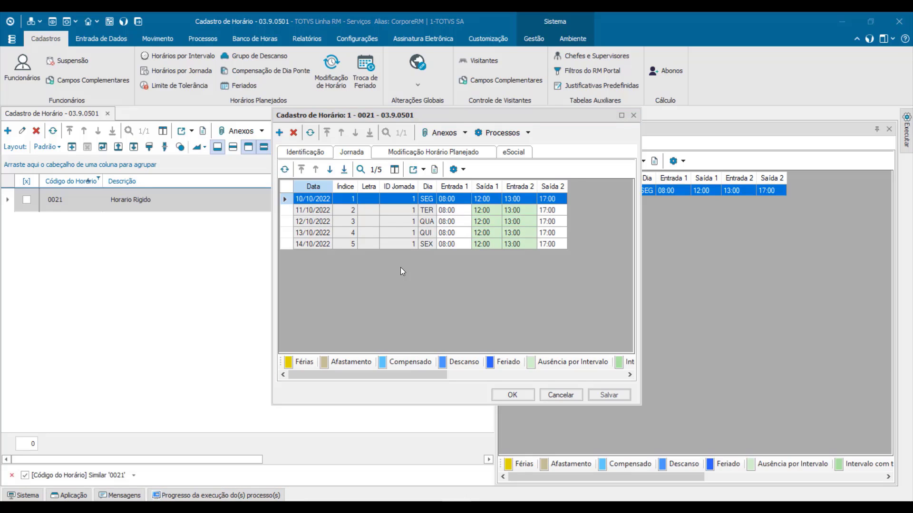
Start a new planned shift for 15/10/2022 with index 6 and set its type to Compensado
{"action": "left_click", "coordinate": [465, 172]}
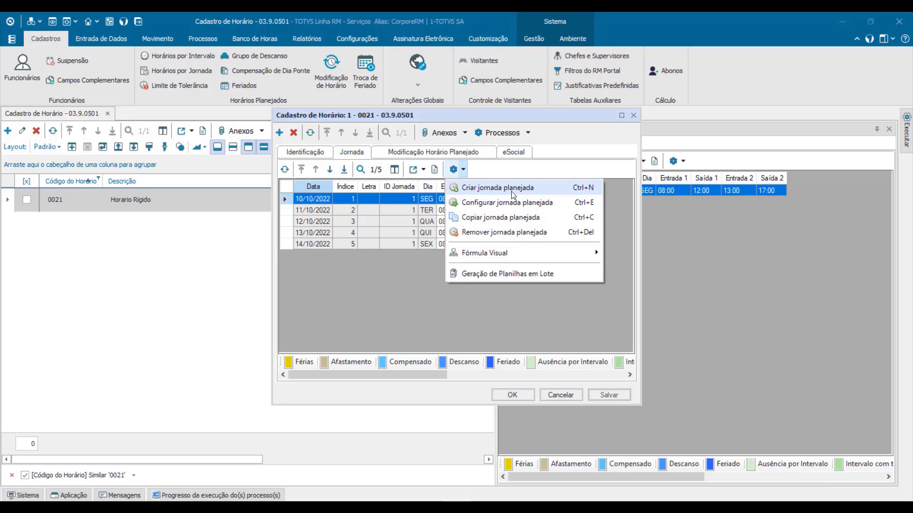
{"action": "left_click", "coordinate": [444, 268]}
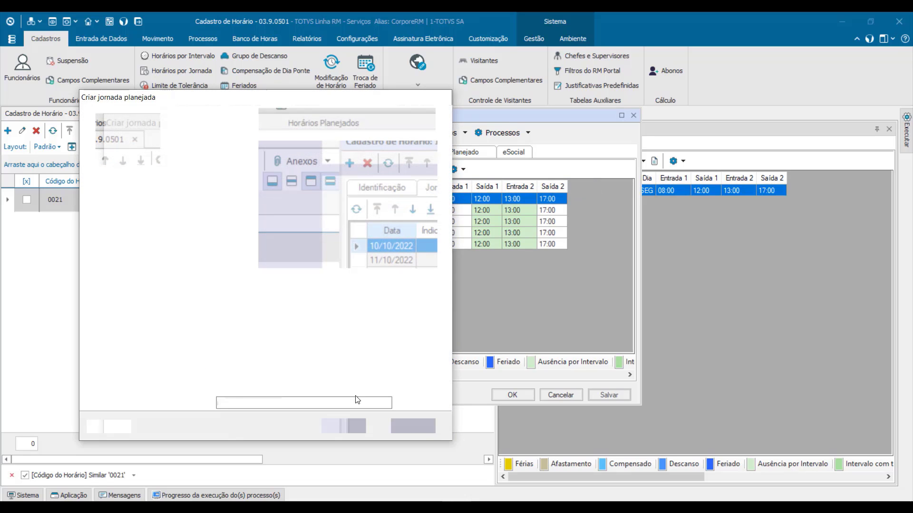
{"action": "left_click", "coordinate": [343, 426]}
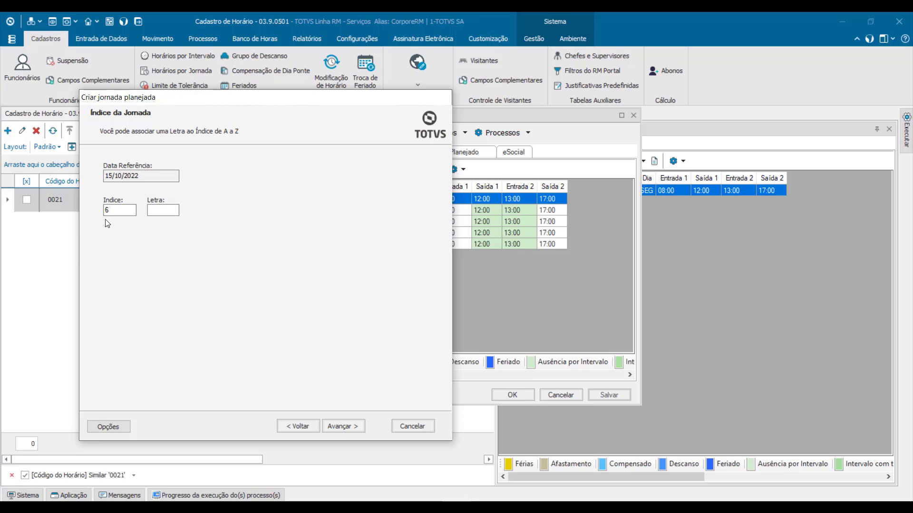
{"action": "left_click", "coordinate": [344, 426]}
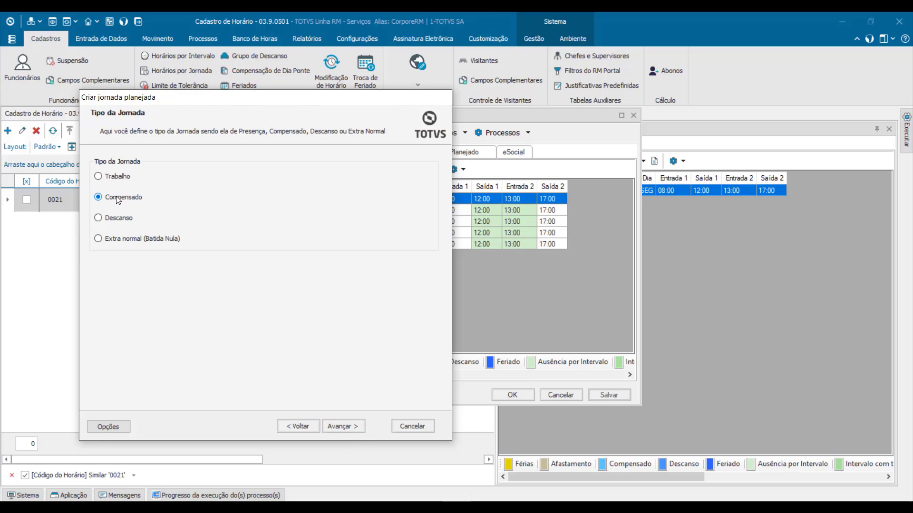
{"action": "left_click", "coordinate": [344, 426]}
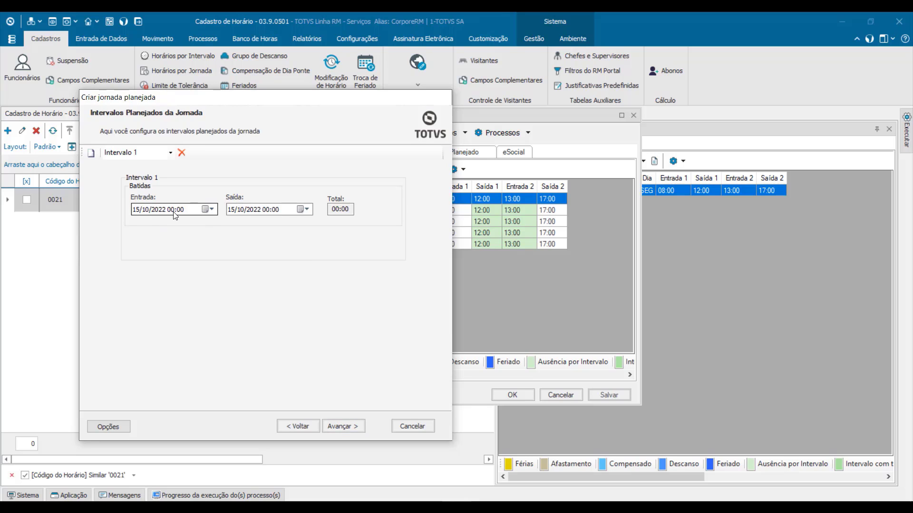
Set the exit time of the 15/10/2022 shift's Intervalo 1 to 23:59, keeping the entry at 00:00
{"action": "left_click", "coordinate": [265, 210]}
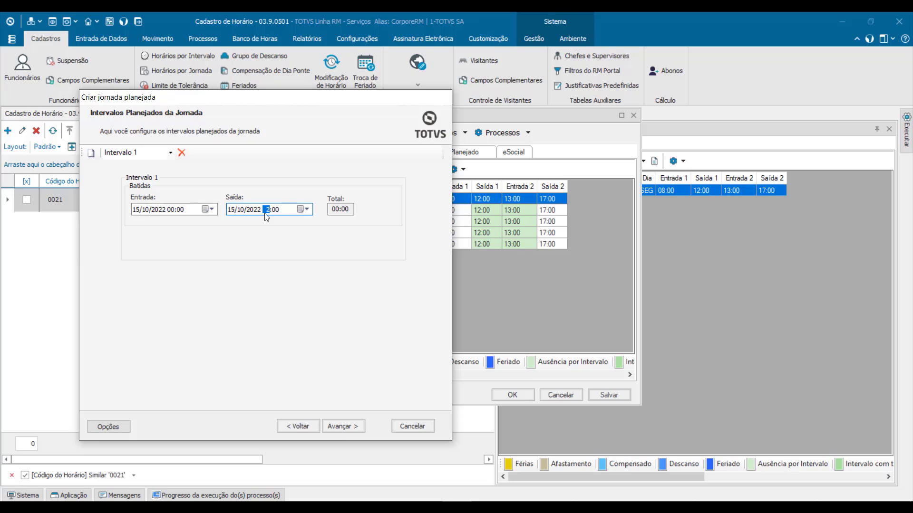
{"action": "type", "text": "23:59"}
{"action": "key", "text": "Tab"}
{"action": "left_click", "coordinate": [354, 427]}
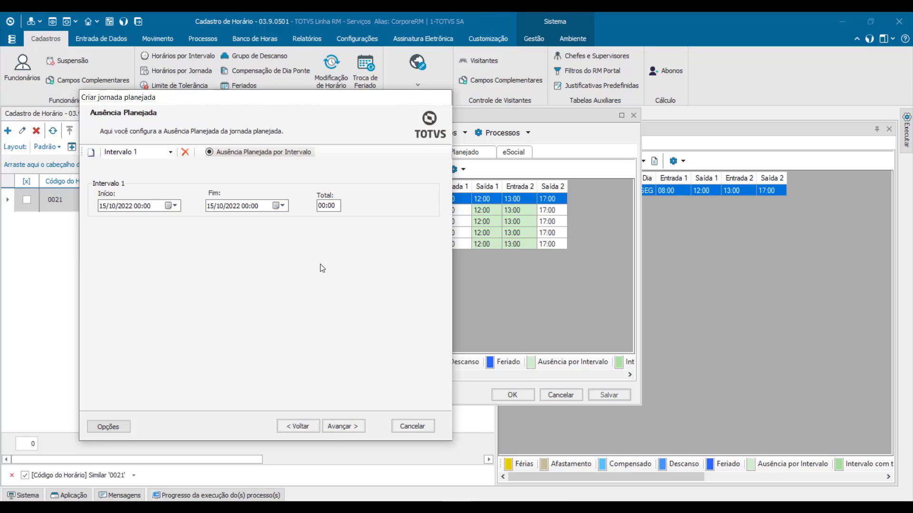
Delete the default planned absence interval from the 15/10/2022 shift, execute its creation and close the wizard
{"action": "left_click", "coordinate": [185, 152]}
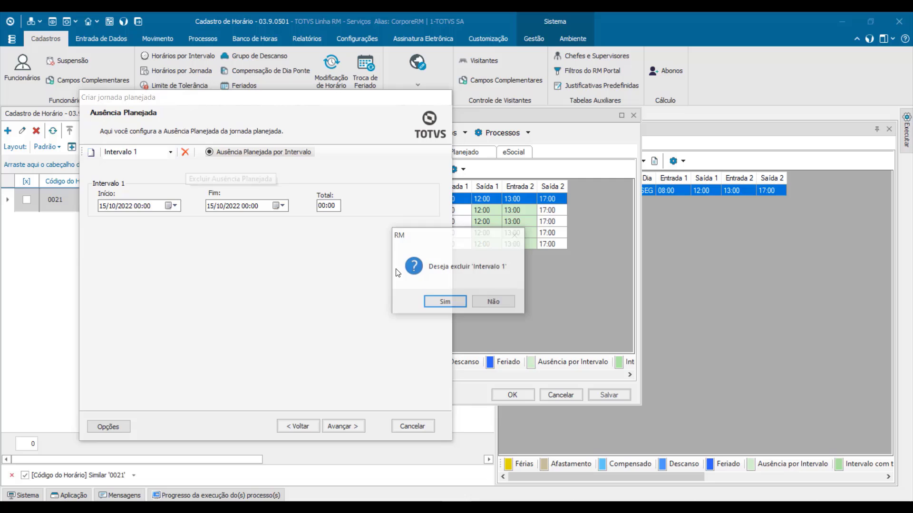
{"action": "left_click", "coordinate": [434, 306]}
{"action": "left_click", "coordinate": [338, 426]}
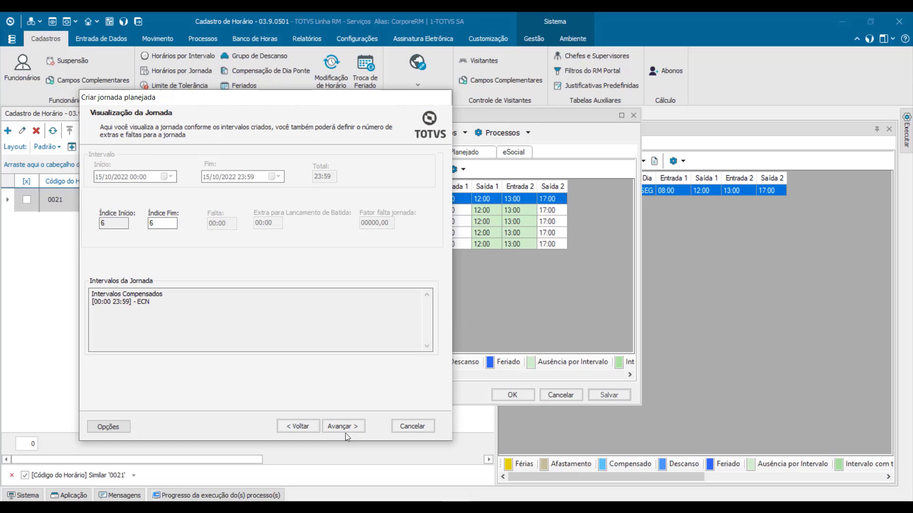
{"action": "left_click", "coordinate": [347, 425]}
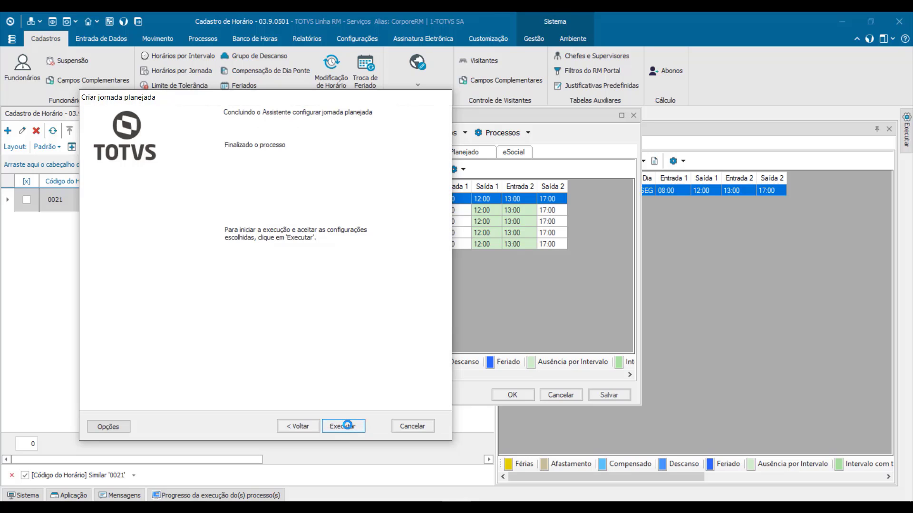
{"action": "left_click", "coordinate": [347, 426]}
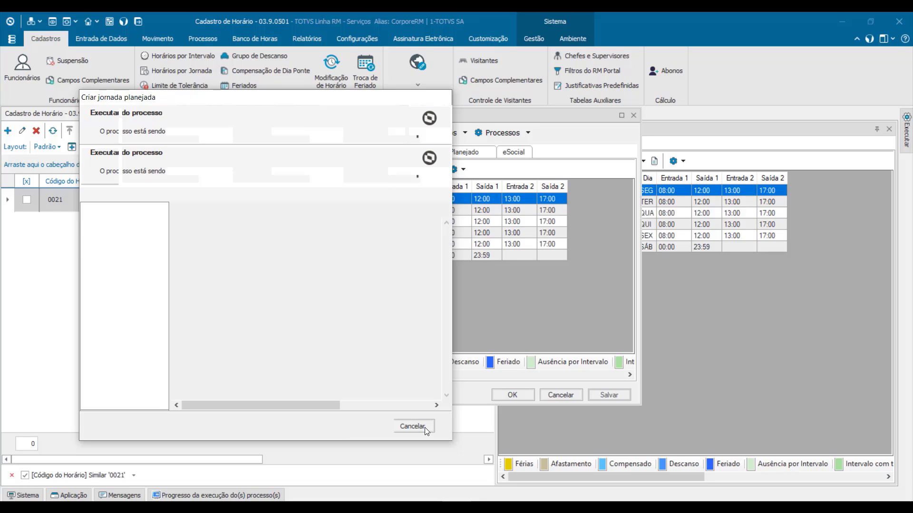
{"action": "left_click", "coordinate": [424, 427]}
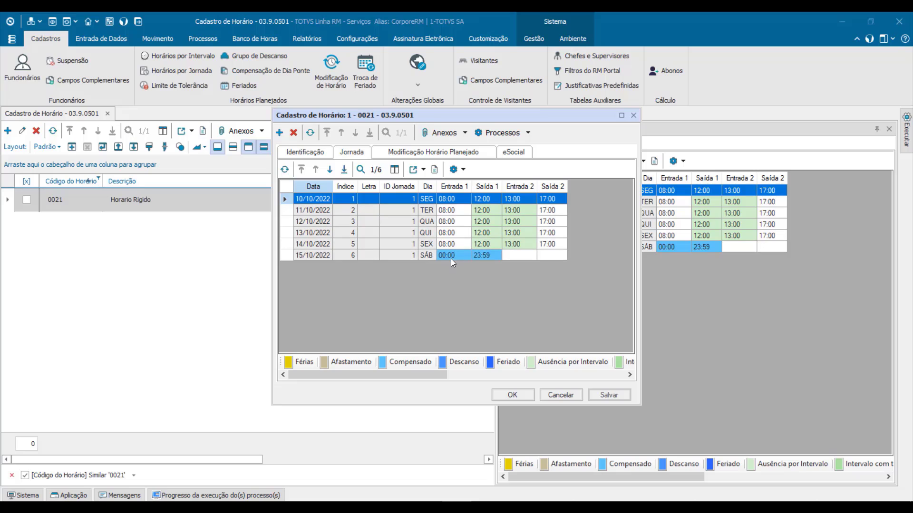
Start a new planned shift for 16/10/2022 with index 7 and set its type to Descanso
{"action": "left_click", "coordinate": [463, 170]}
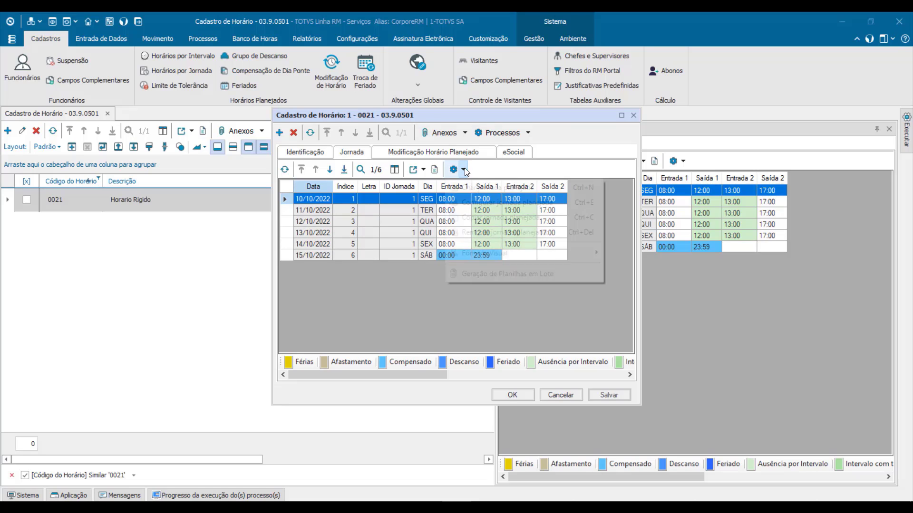
{"action": "left_click", "coordinate": [481, 188]}
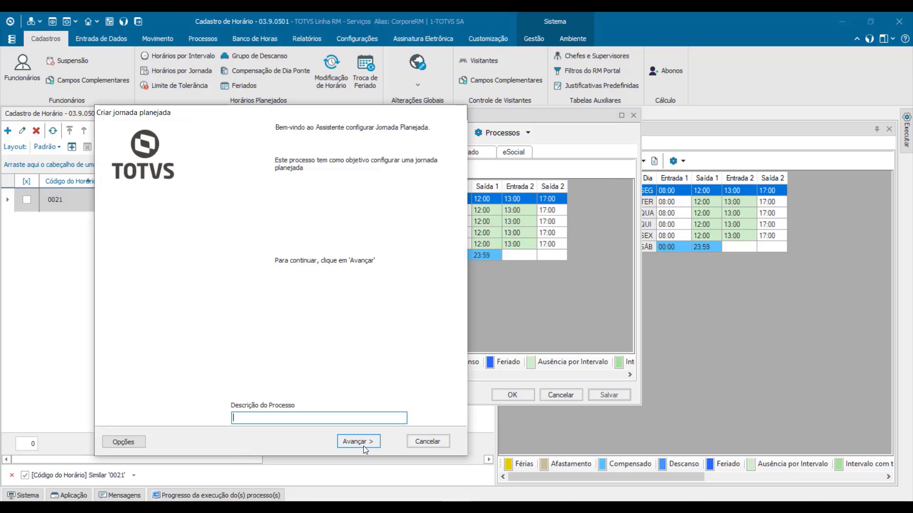
{"action": "left_click", "coordinate": [363, 445]}
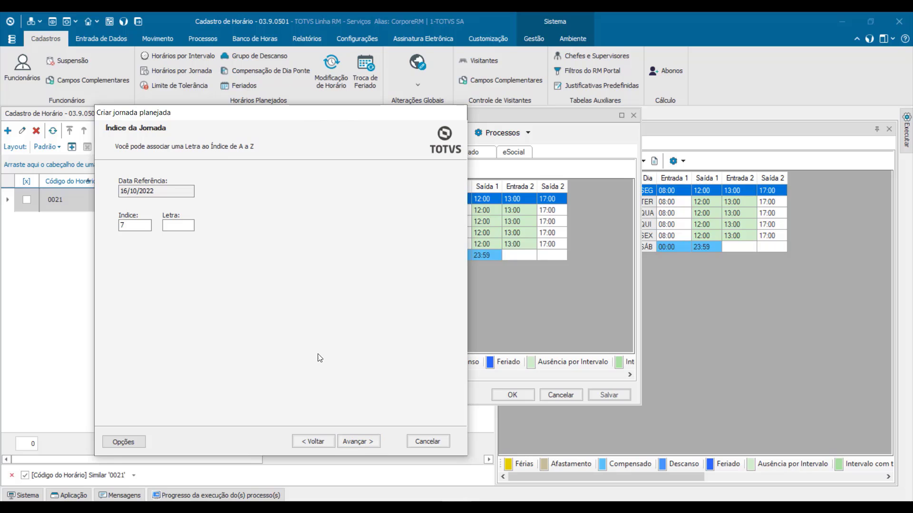
{"action": "left_click", "coordinate": [368, 444]}
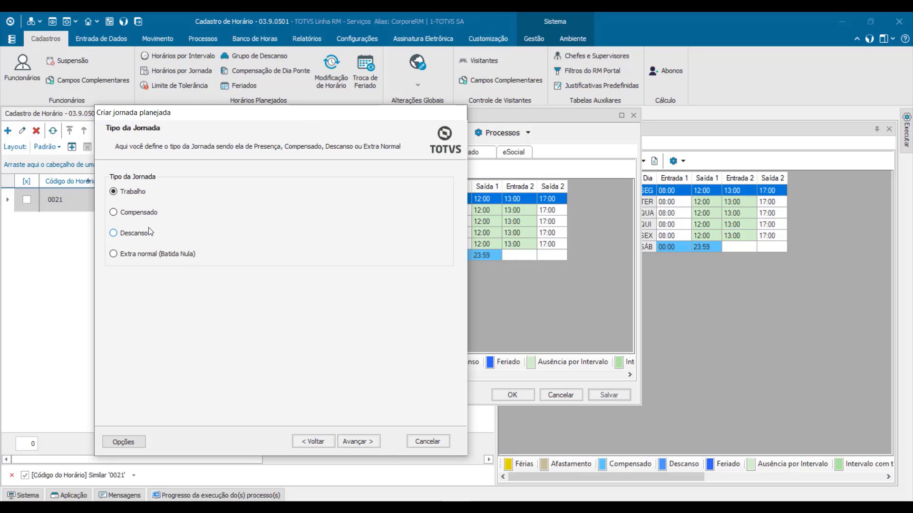
{"action": "left_click", "coordinate": [122, 233]}
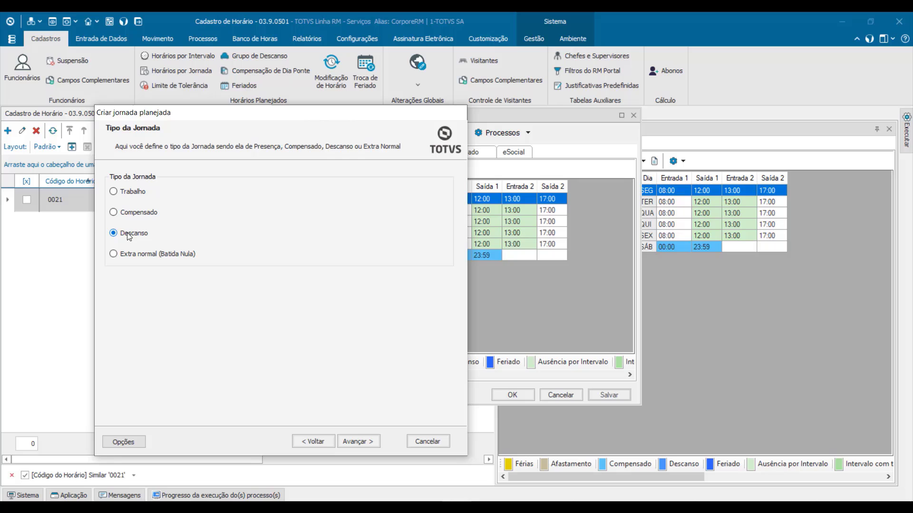
{"action": "left_click", "coordinate": [355, 442]}
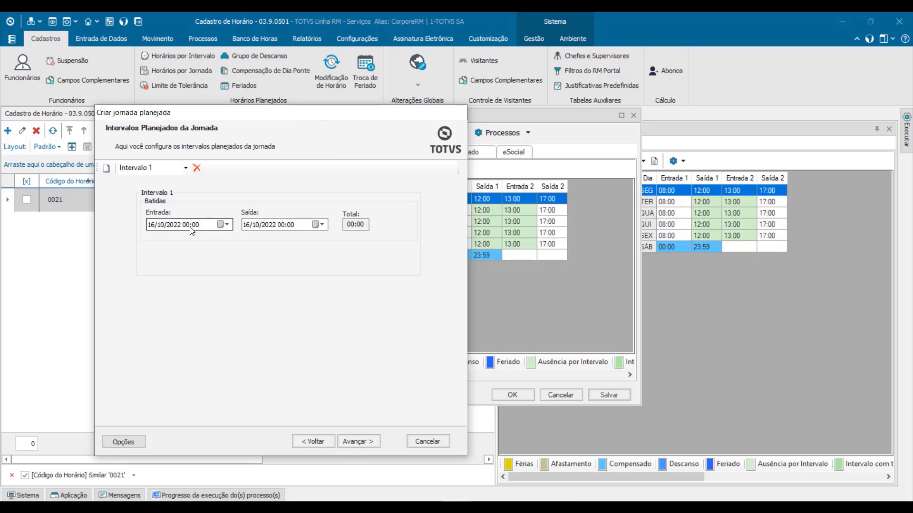
Set the exit time of the 16/10/2022 rest shift's Intervalo 1 to 23:59, keeping the entry at 00:00
{"action": "left_click", "coordinate": [281, 225]}
{"action": "left_click", "coordinate": [289, 227]}
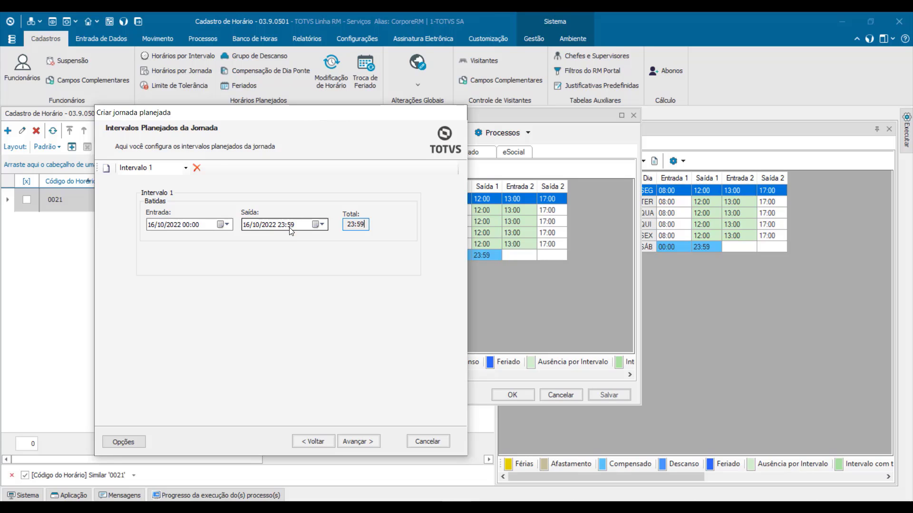
{"action": "left_click", "coordinate": [369, 442]}
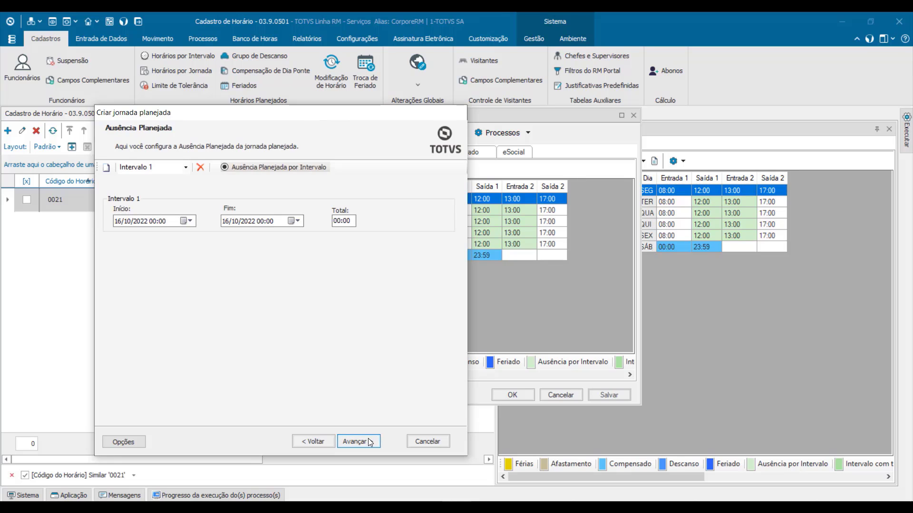
Delete the default planned absence interval from the 16/10/2022 shift, execute its creation and close the wizard
{"action": "left_click", "coordinate": [200, 167]}
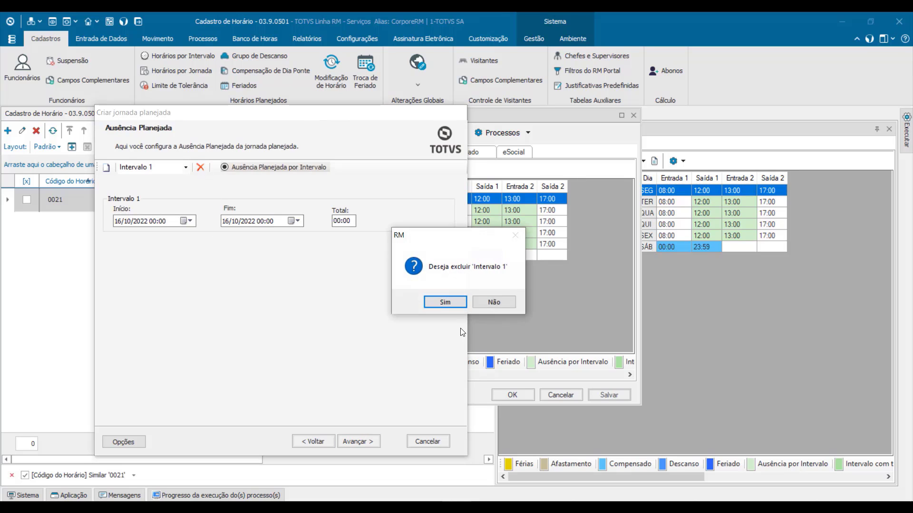
{"action": "left_click", "coordinate": [451, 303]}
{"action": "left_click", "coordinate": [358, 442]}
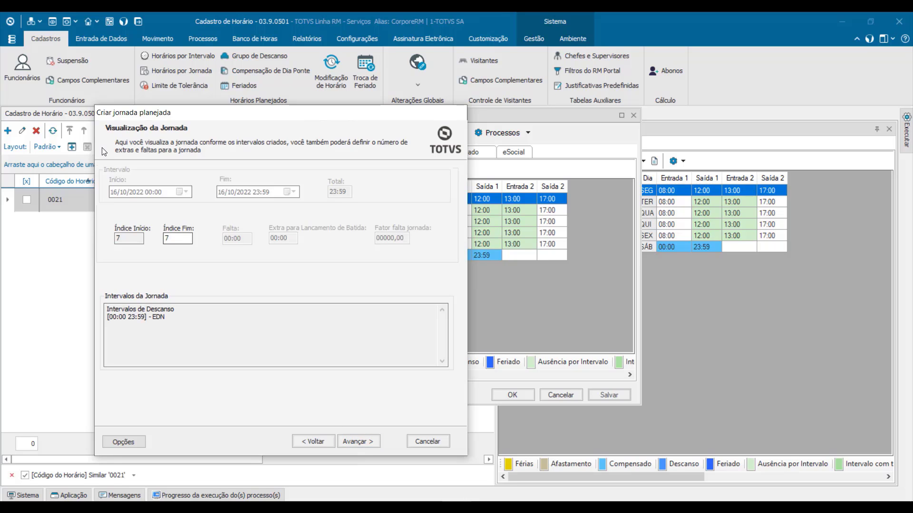
{"action": "left_click", "coordinate": [359, 442]}
{"action": "left_click", "coordinate": [358, 442]}
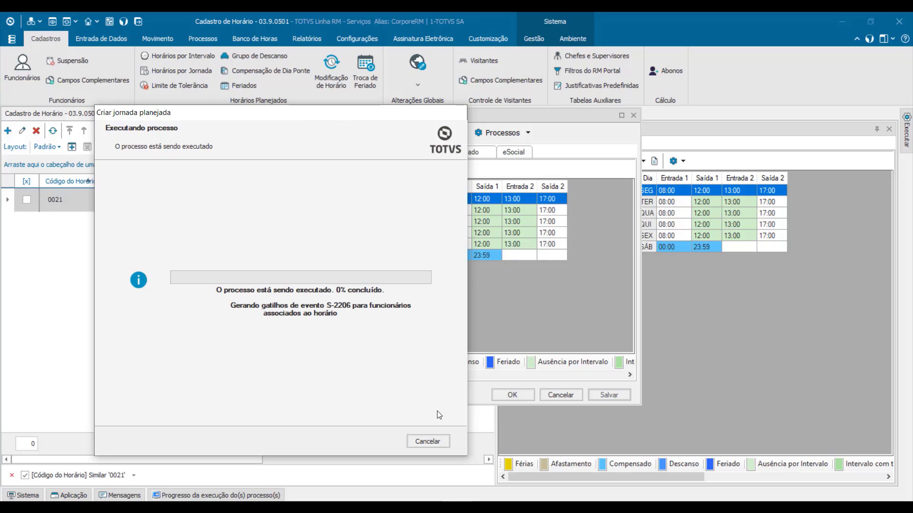
{"action": "left_click", "coordinate": [428, 442]}
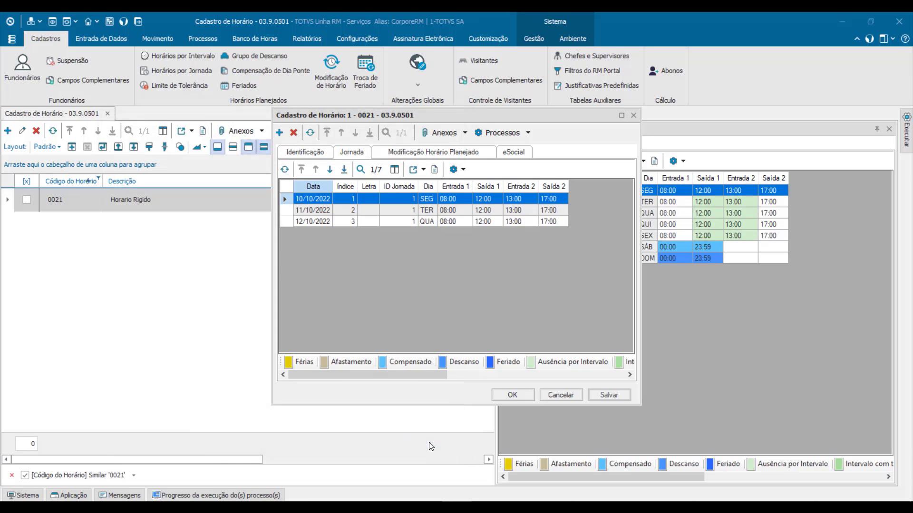